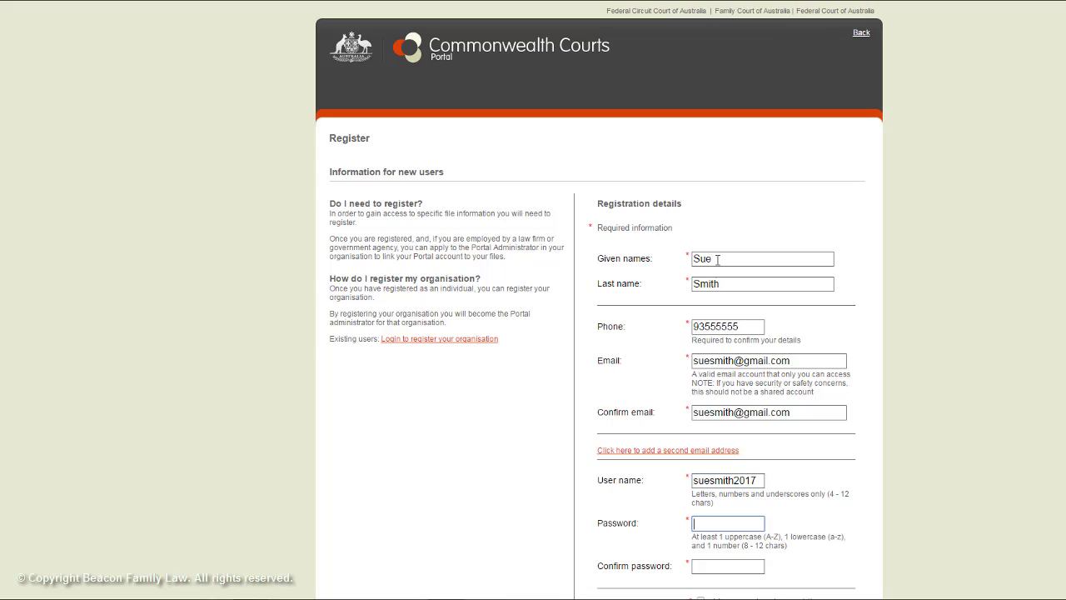
- Enter and confirm the account password, accept the terms of use, and submit the registration
key(Tab)
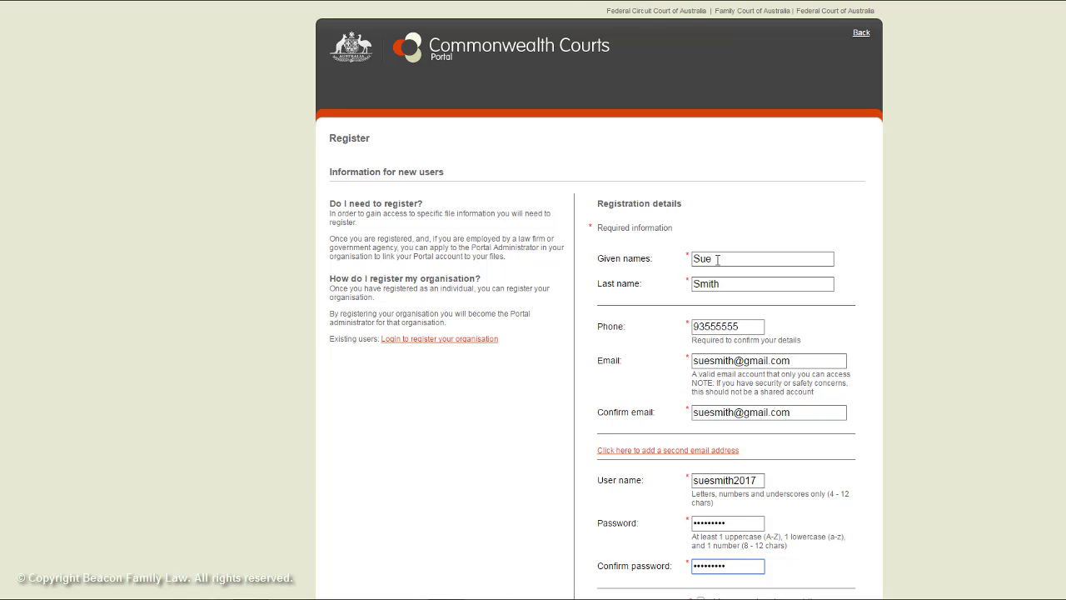
scroll(718, 260, down, 2)
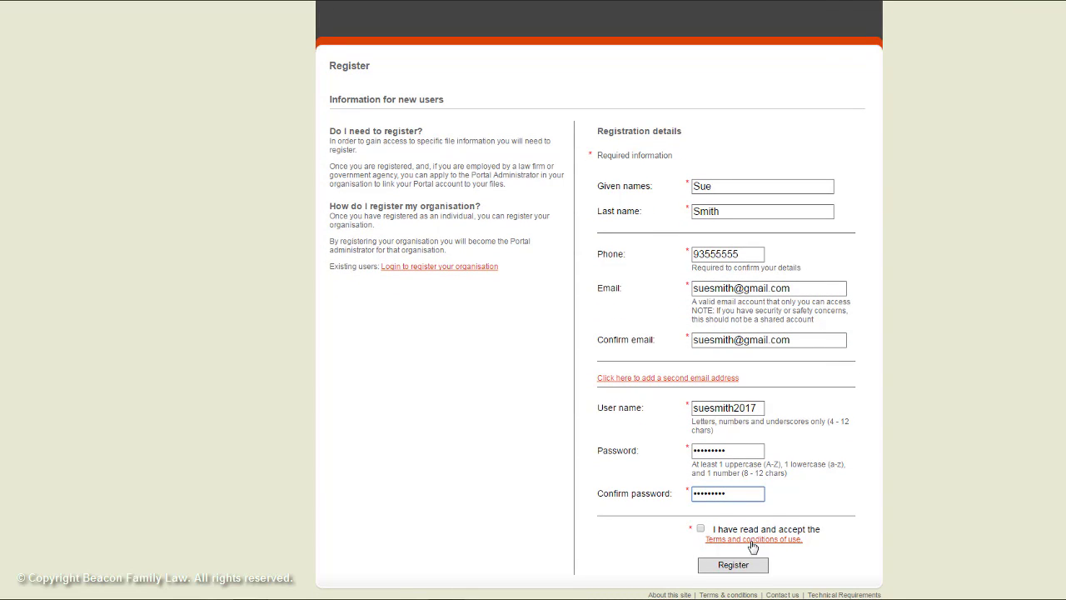
click(700, 529)
click(740, 567)
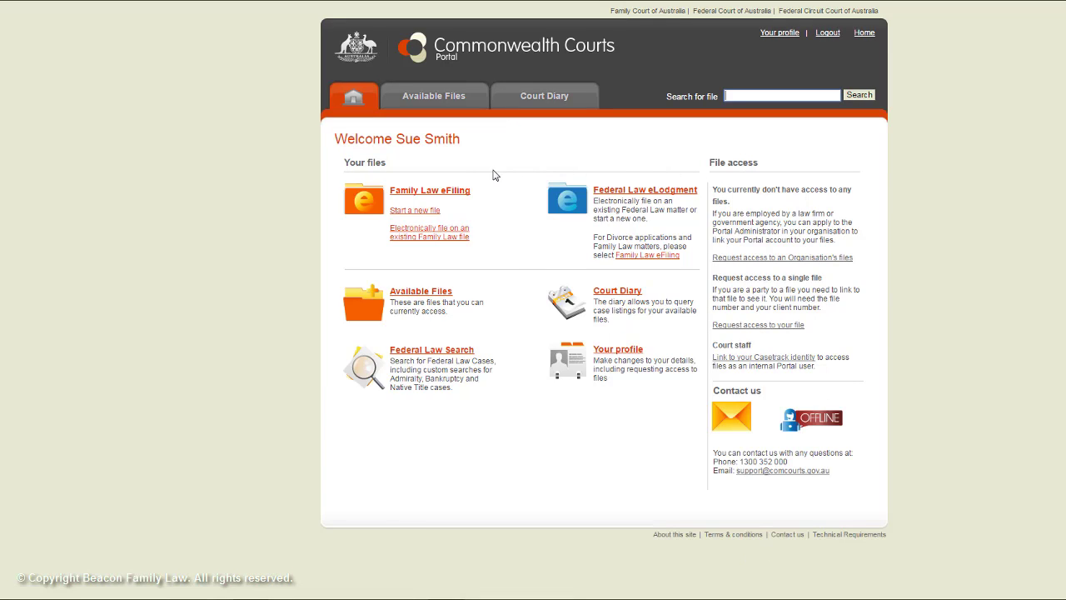
- Start a self-filed Application for divorce in the Family Court of Western Australia
click(427, 213)
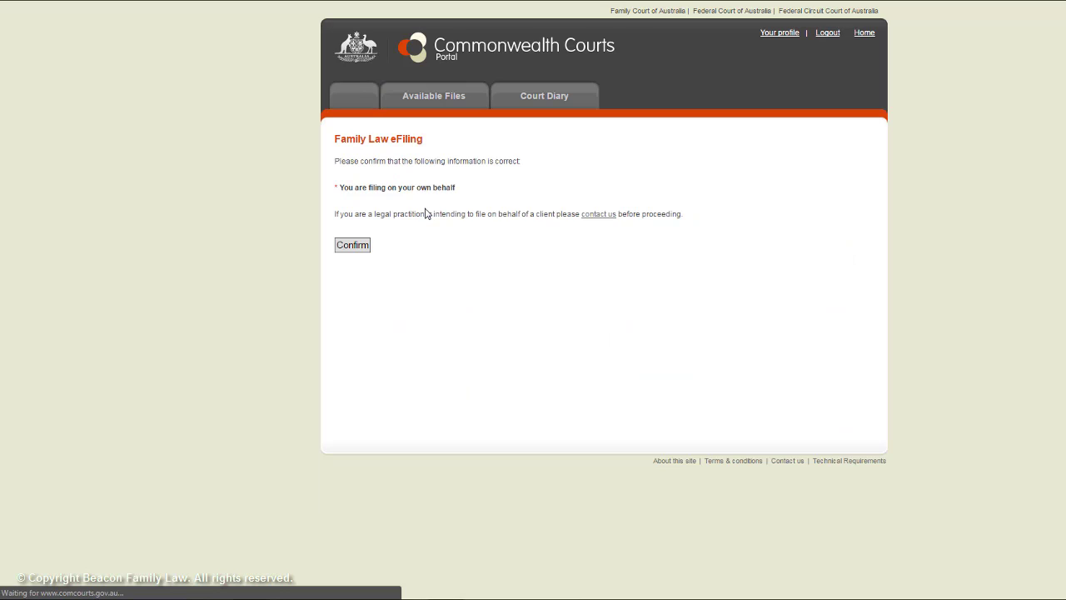
click(357, 246)
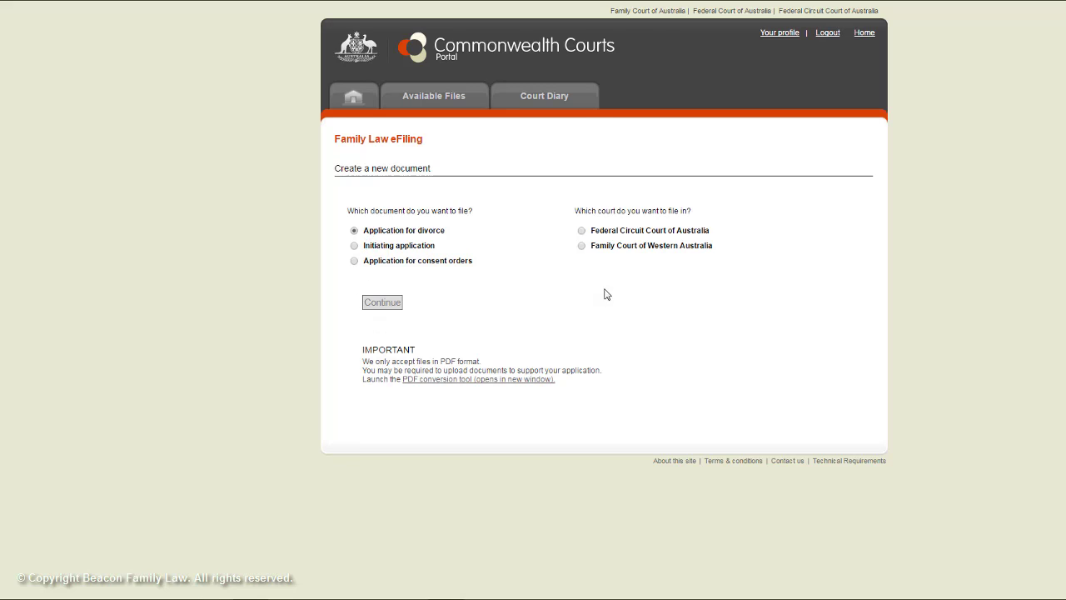
click(581, 246)
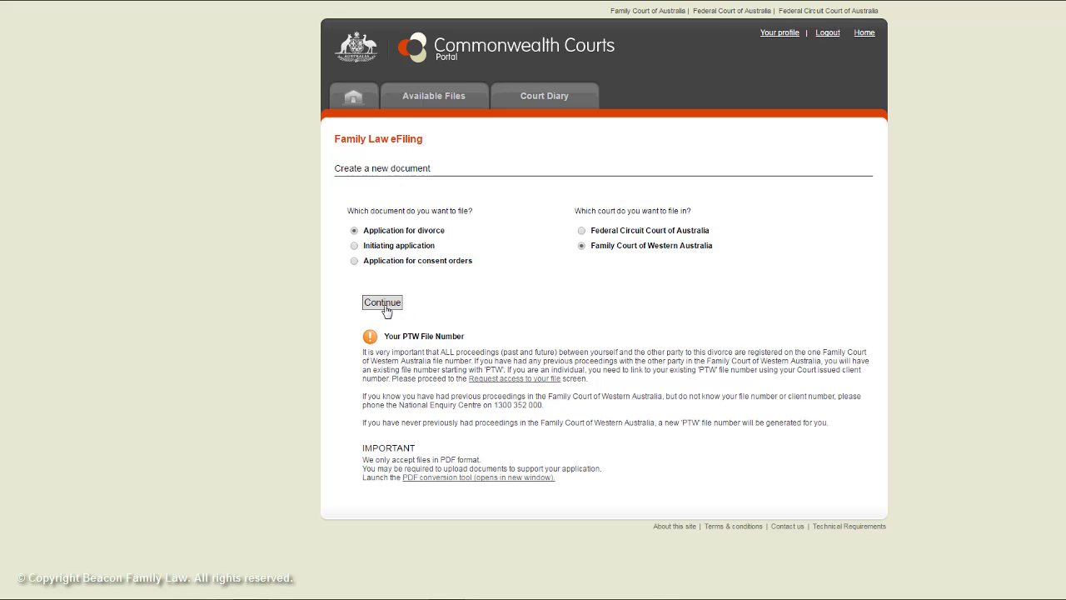
click(383, 303)
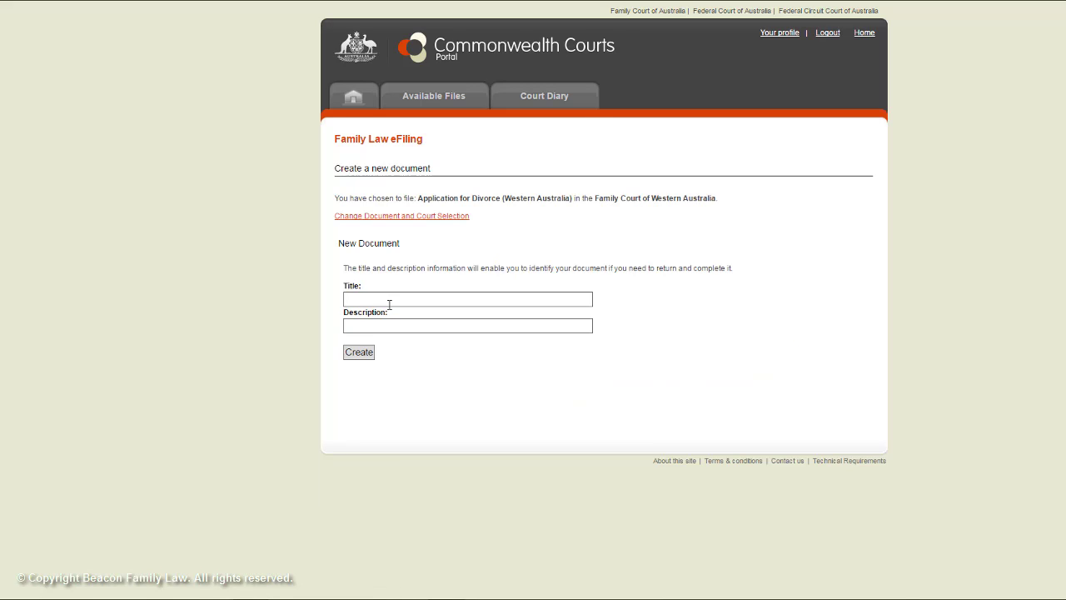
- Create the application titled 'Divorce Form' described as 'My divorce application', confirming creation
click(389, 305)
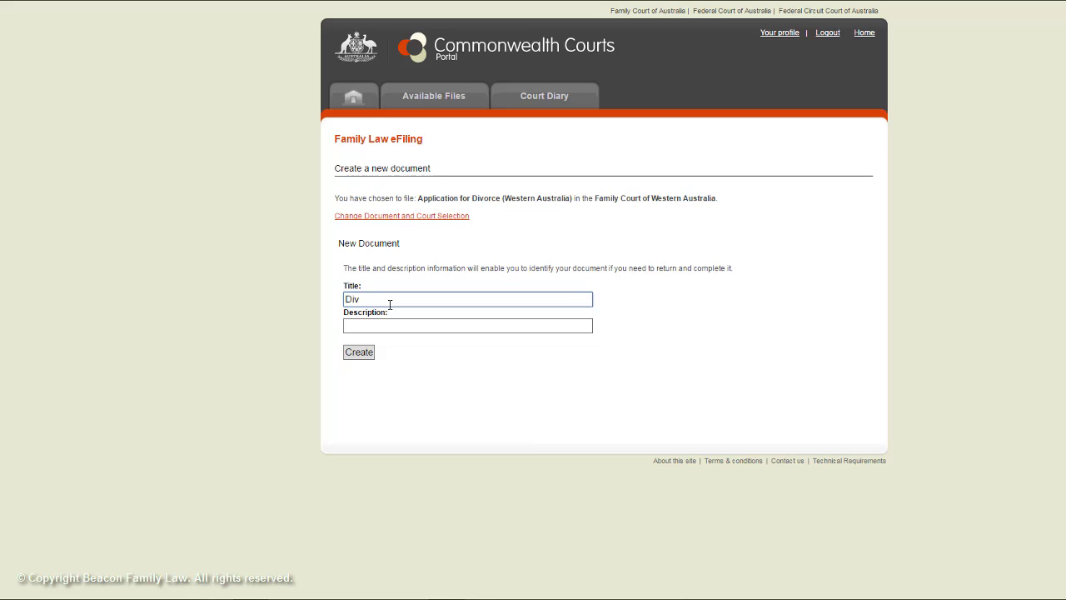
text(Form)
key(Tab)
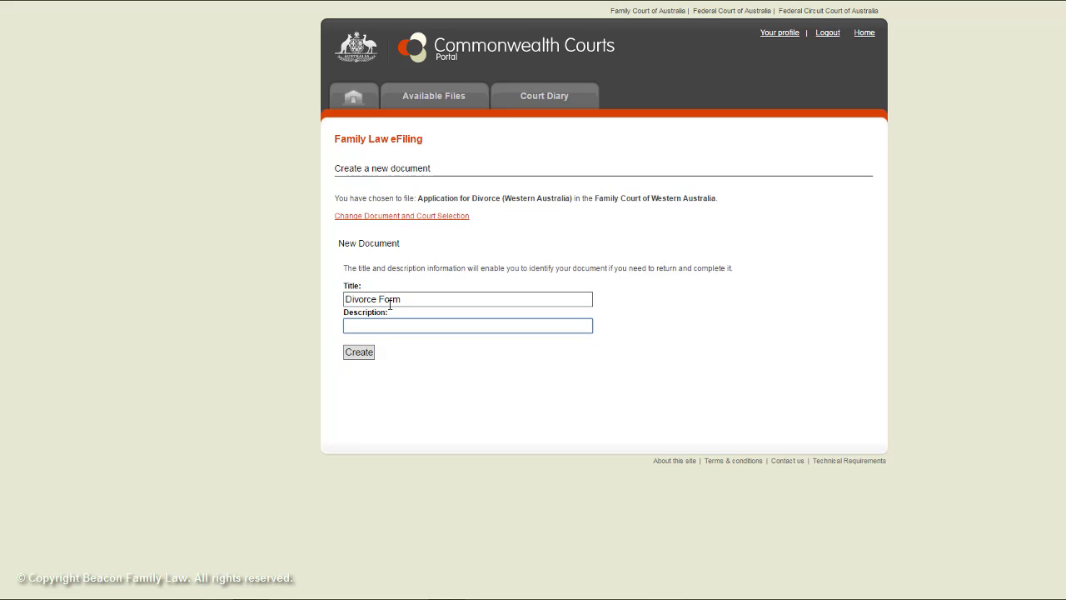
text(My divorce application)
click(348, 356)
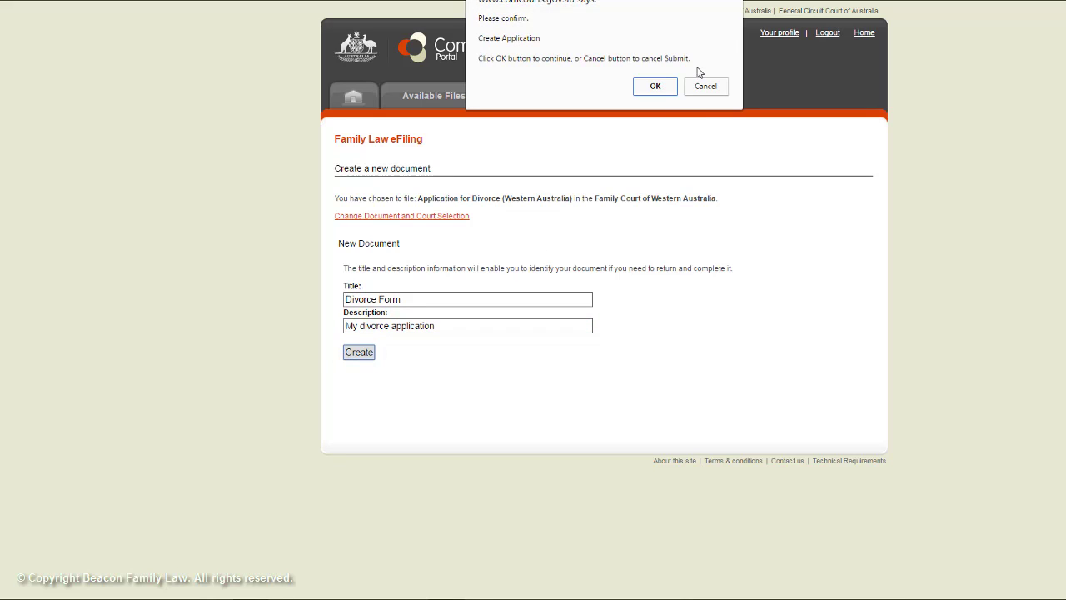
click(655, 86)
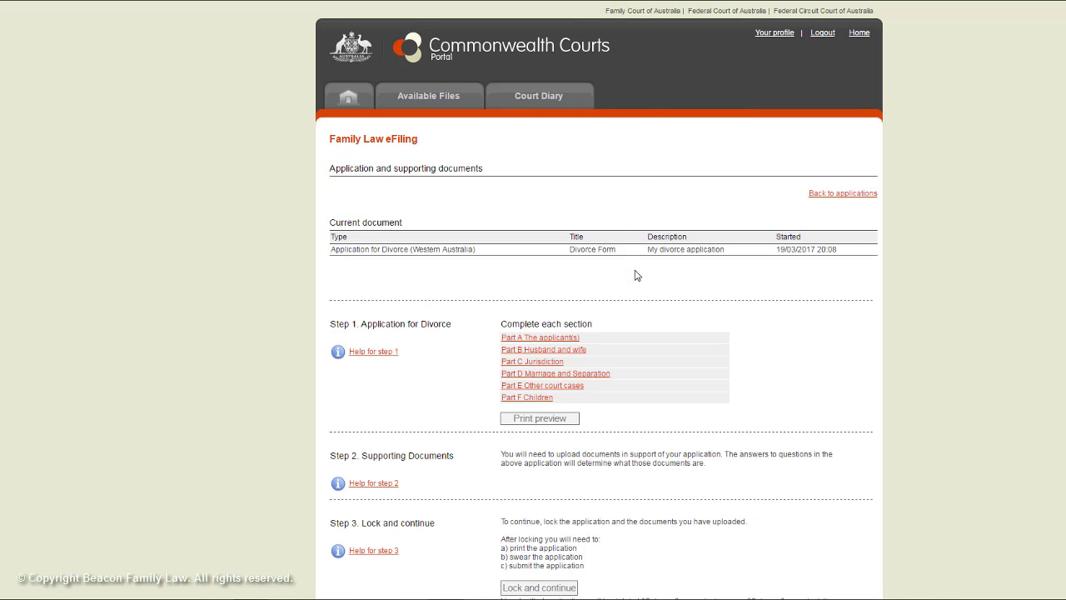
- In Part A, choose Wife as applicant, no fee reduction, wife attending, no interpreter
scroll(631, 288, down, 2)
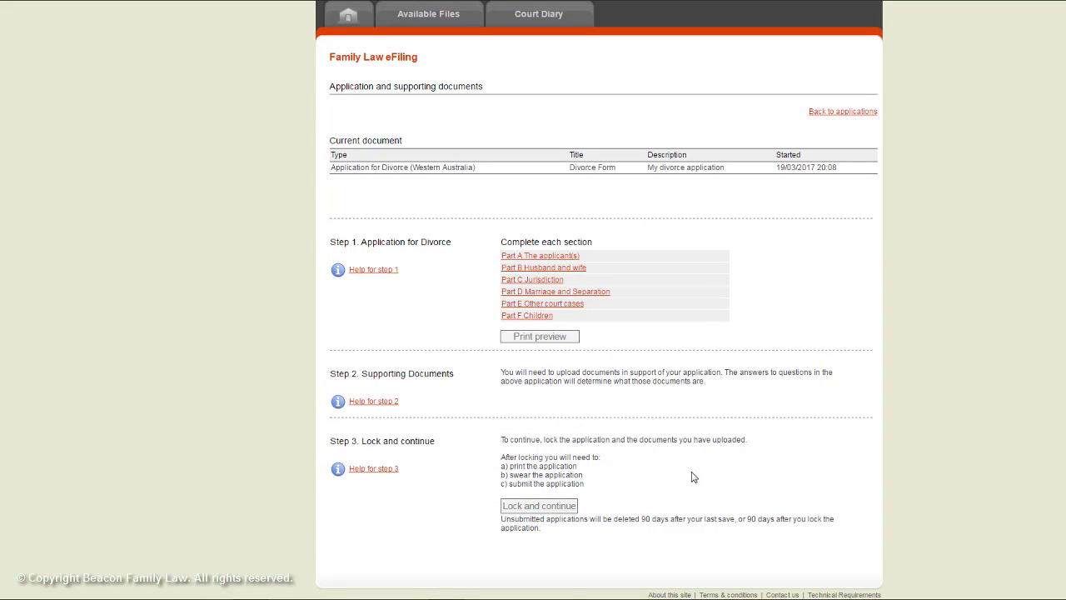
click(537, 259)
scroll(537, 262, down, 2)
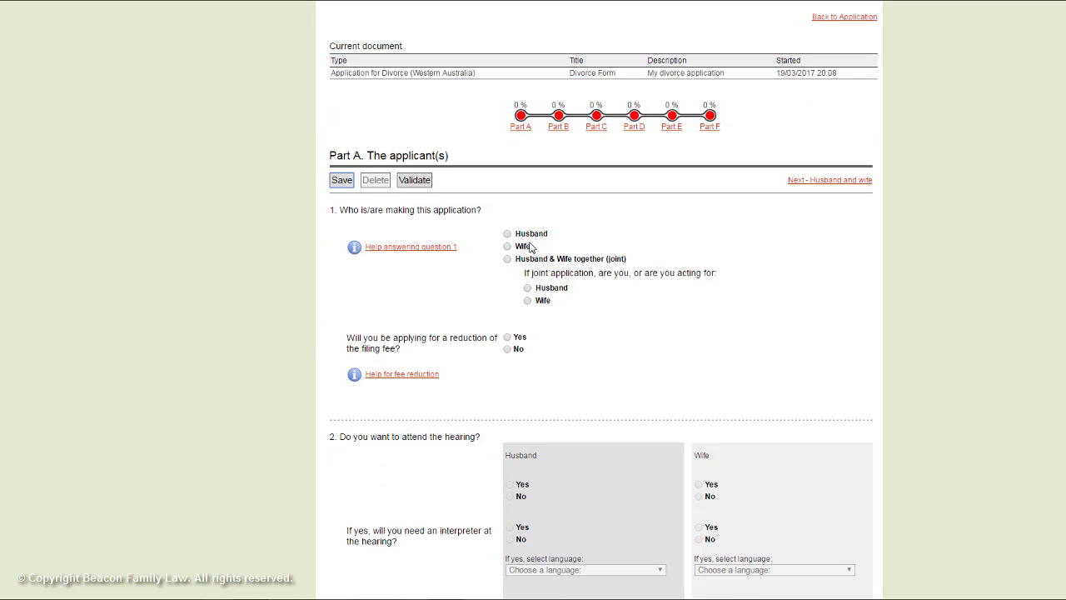
click(510, 248)
scroll(506, 315, down, 2)
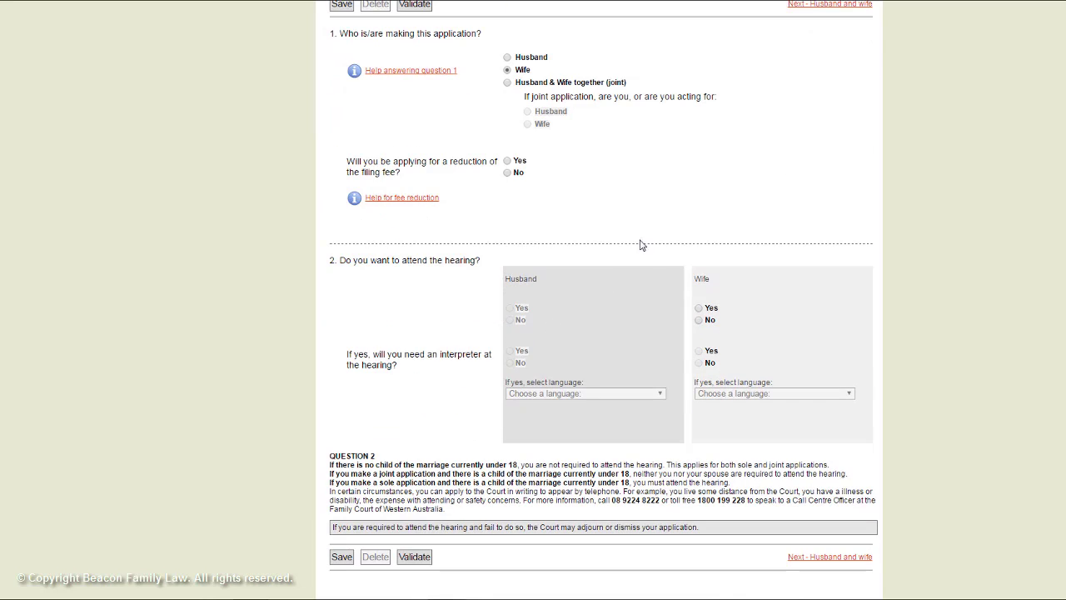
click(508, 172)
scroll(494, 246, down, 1)
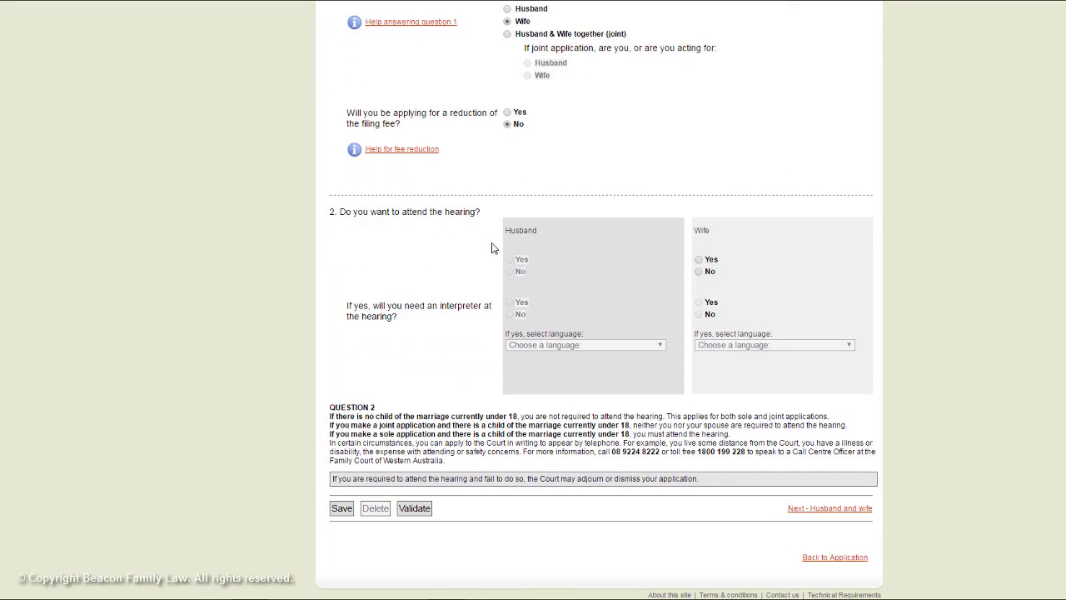
click(699, 260)
click(699, 314)
- Save Part A, return to the overview, and open Part B
click(348, 509)
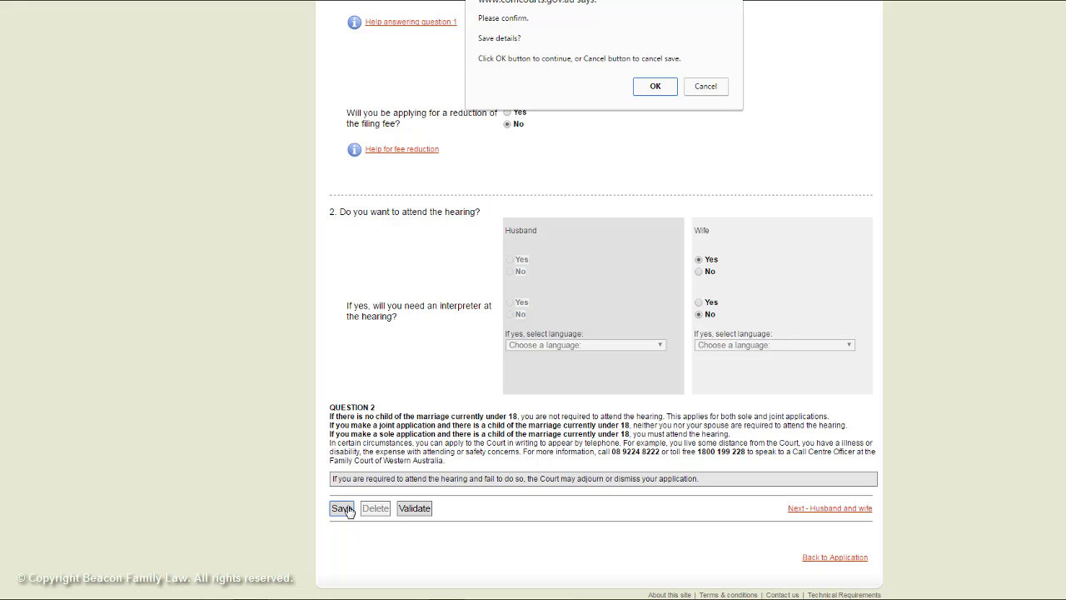
click(657, 86)
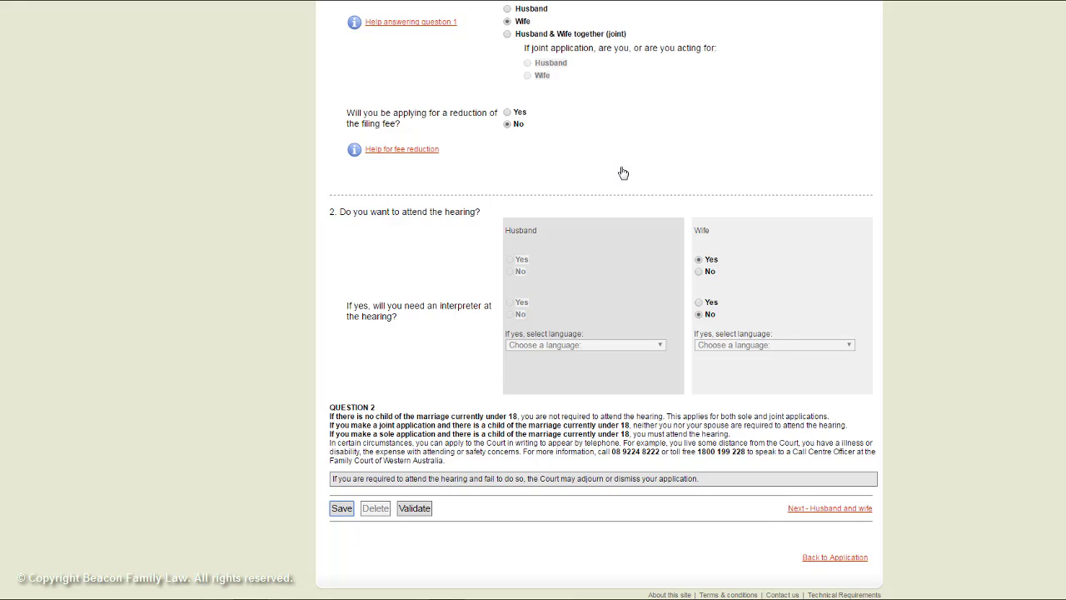
click(812, 558)
click(559, 350)
- Enter the spouses' titles (Mrs and Mr), family names and given names
scroll(560, 355, down, 2)
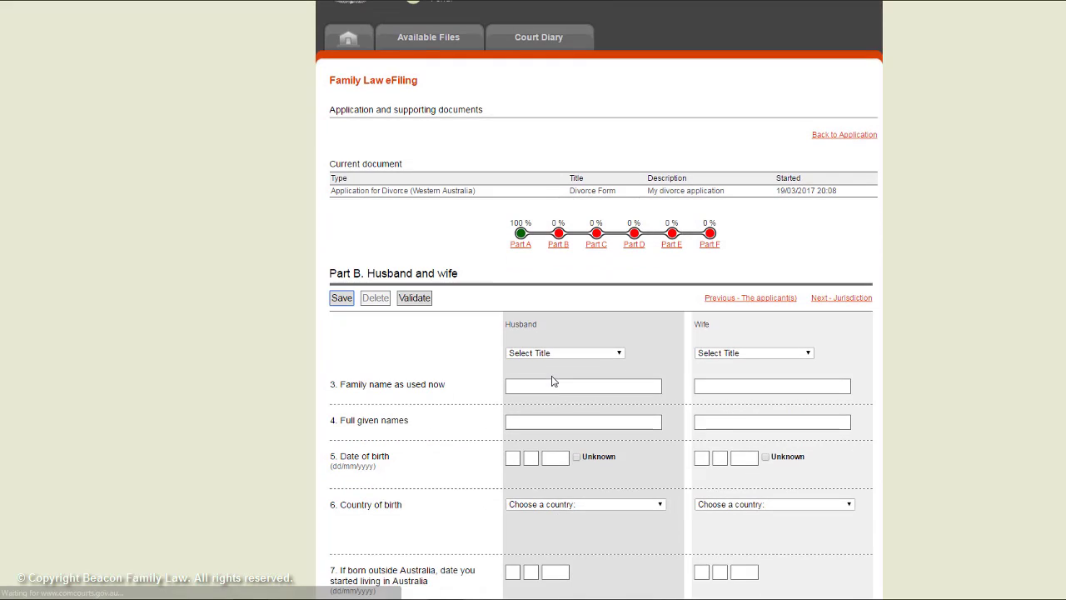
click(620, 238)
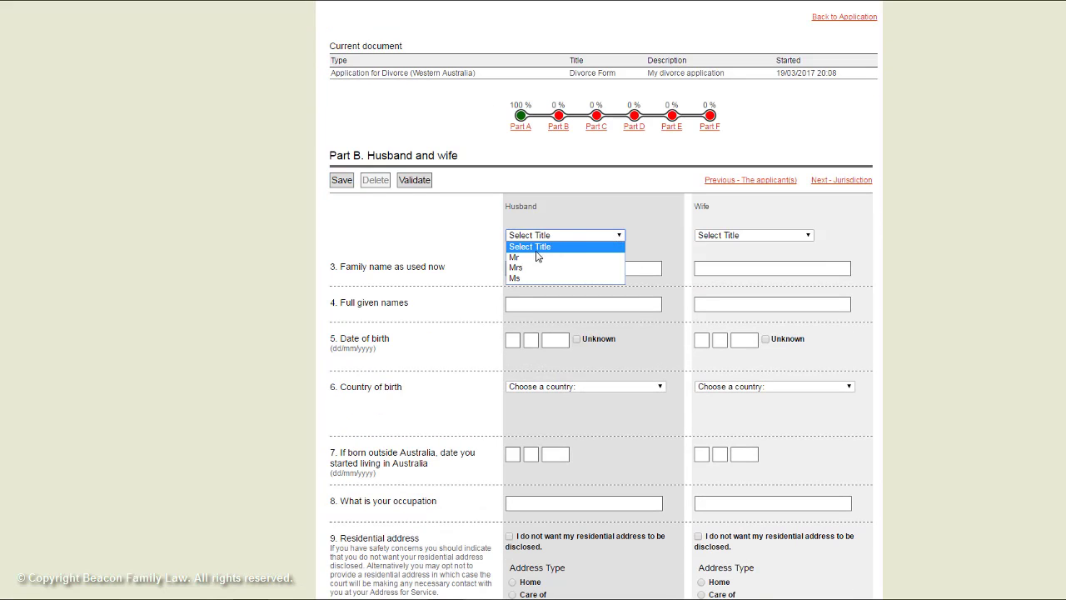
click(525, 266)
click(595, 268)
text(Smith)
click(797, 236)
click(725, 247)
click(731, 267)
text(Smith)
key(Tab)
text(Sue)
key(Tab)
text(John)
- Enter both spouses' dates of birth and set both countries of birth to Australia
key(Tab)
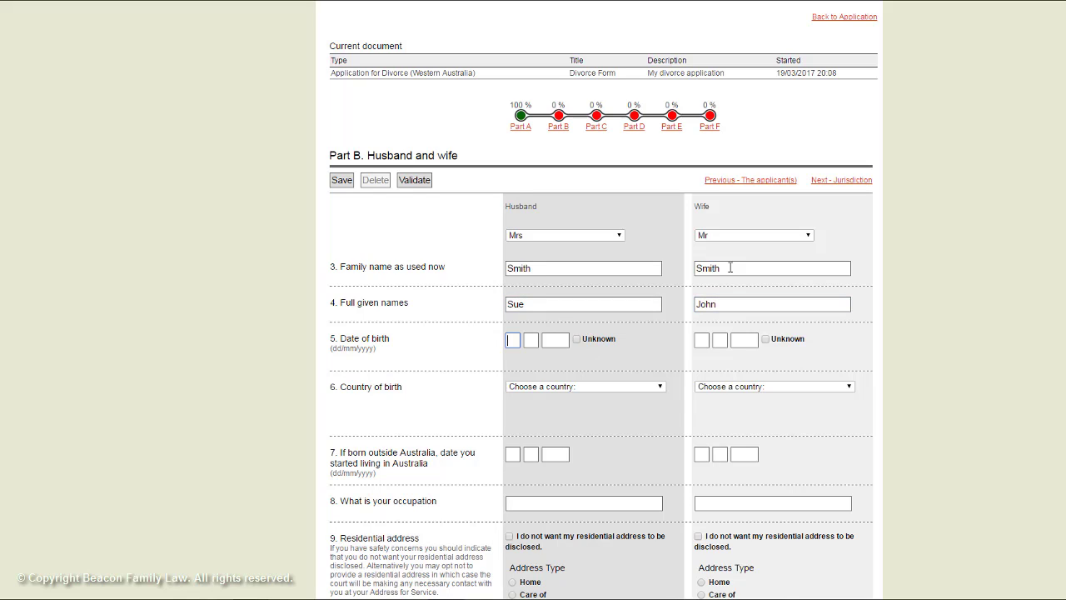
text(22 01 19)
text(74)
key(Tab)
text(0102197)
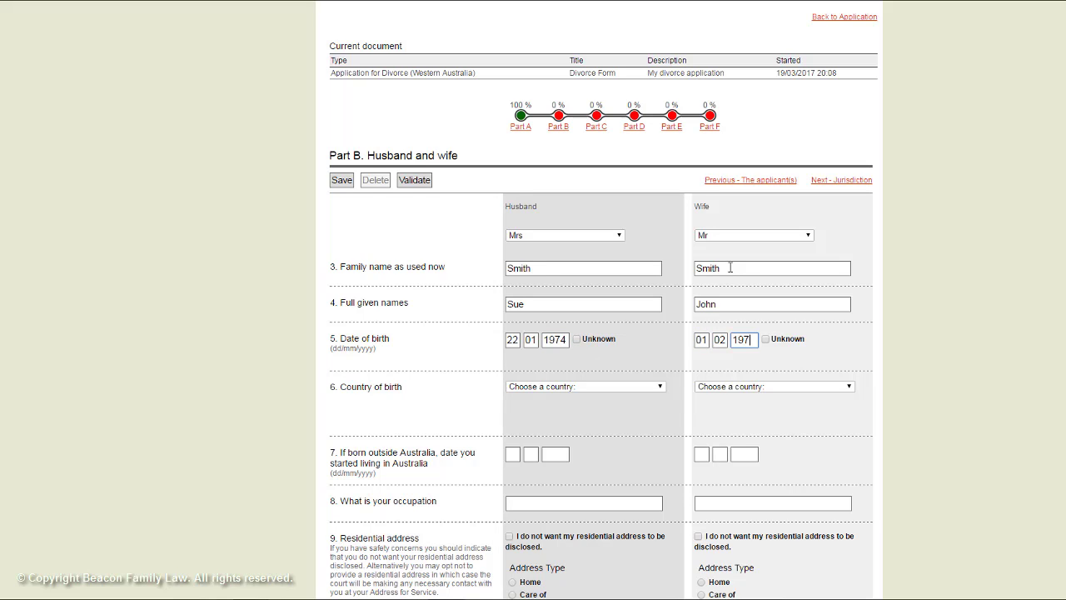
click(658, 387)
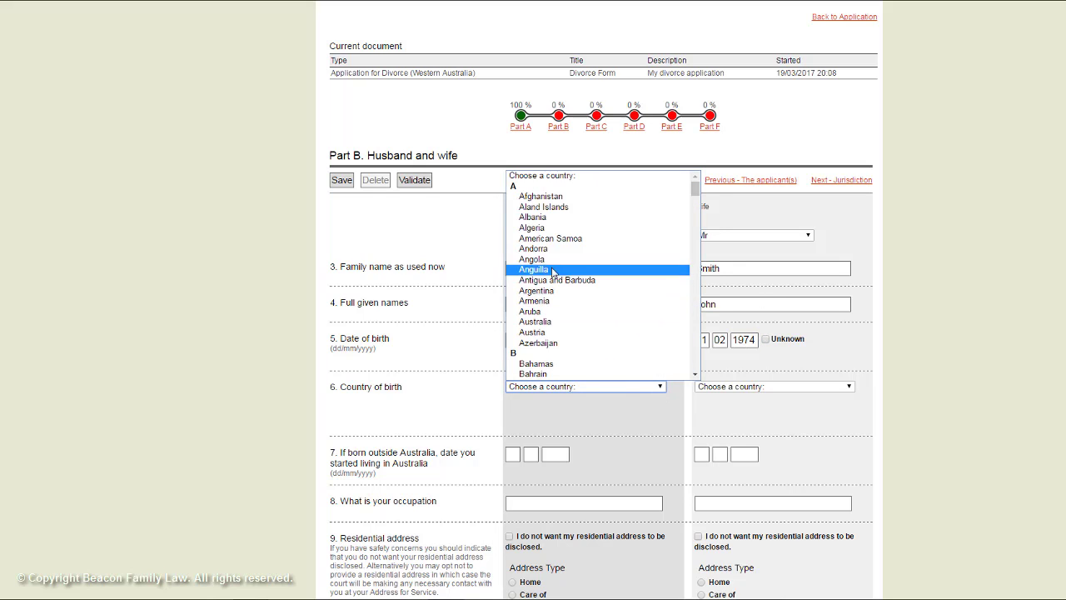
click(534, 321)
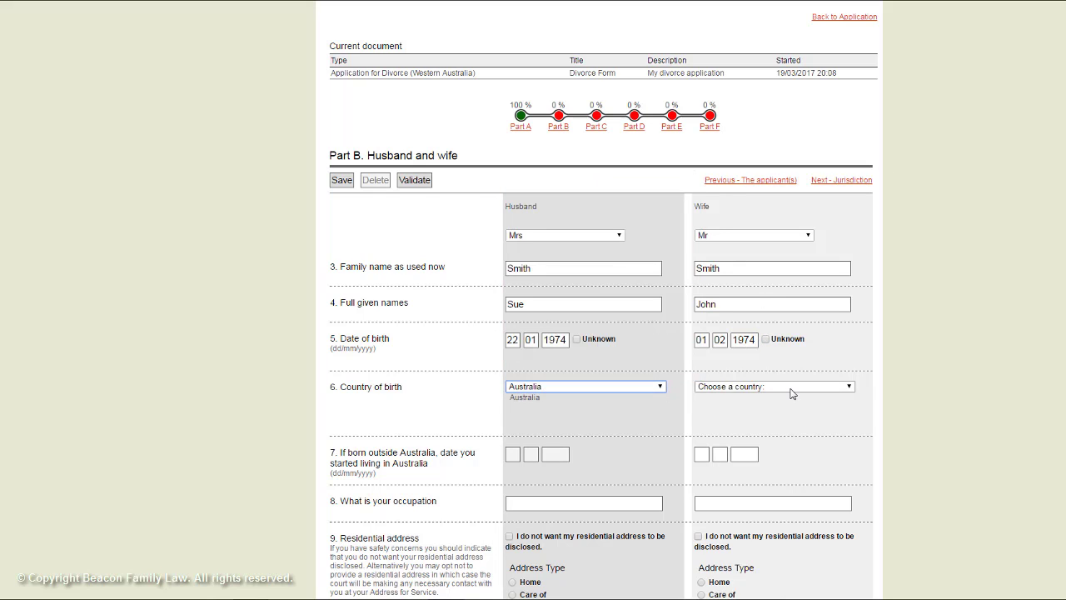
click(725, 388)
click(724, 322)
- Set occupations to Housewife and Accountant and withhold both residential addresses
scroll(484, 461, down, 2)
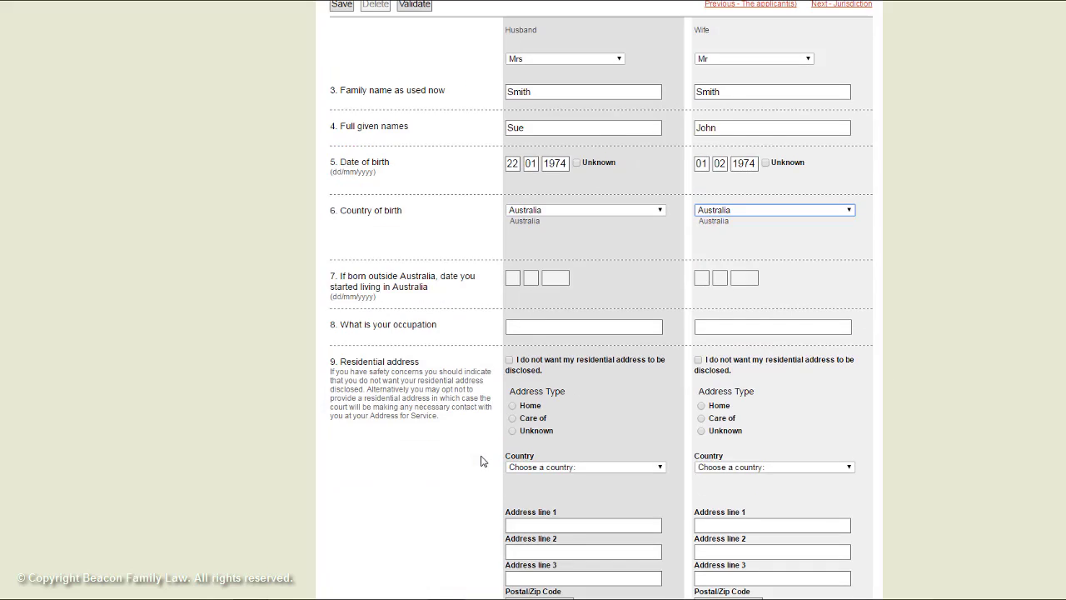
click(531, 328)
text(House)
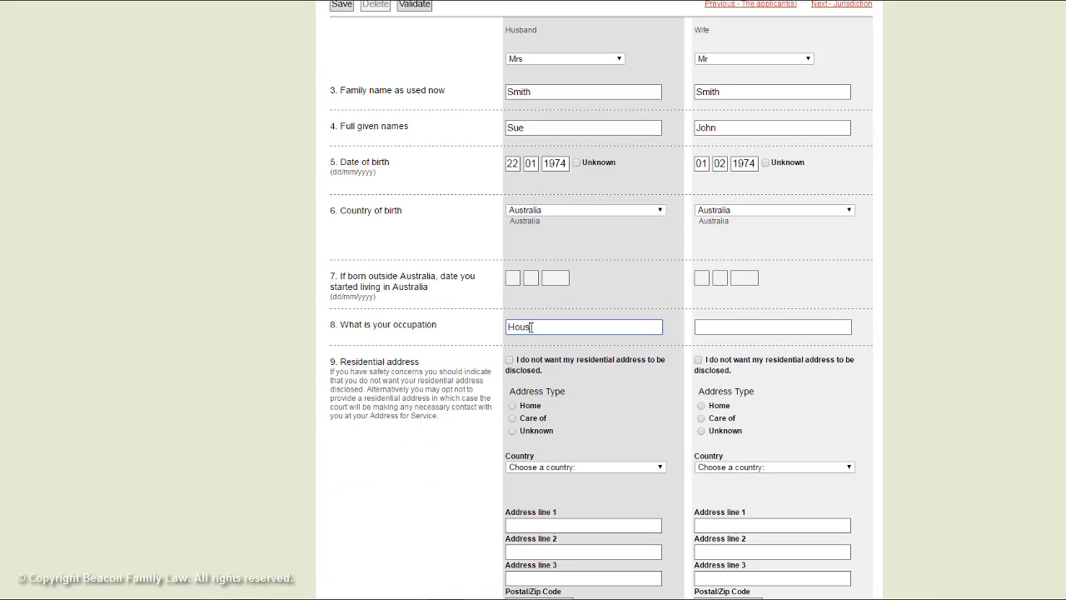
text(wife)
key(Tab)
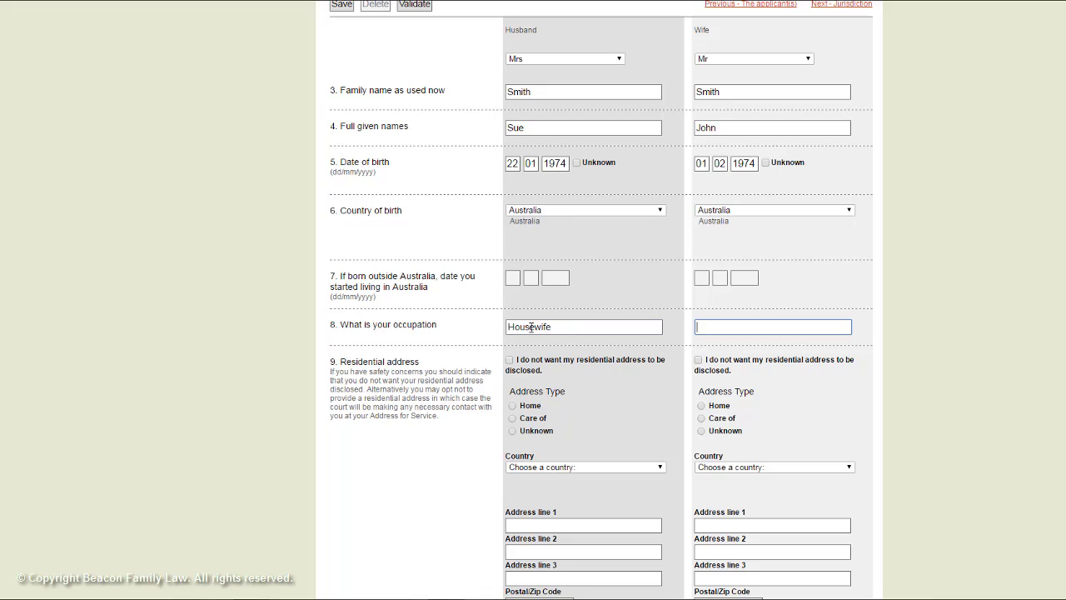
text(Accountant)
click(509, 360)
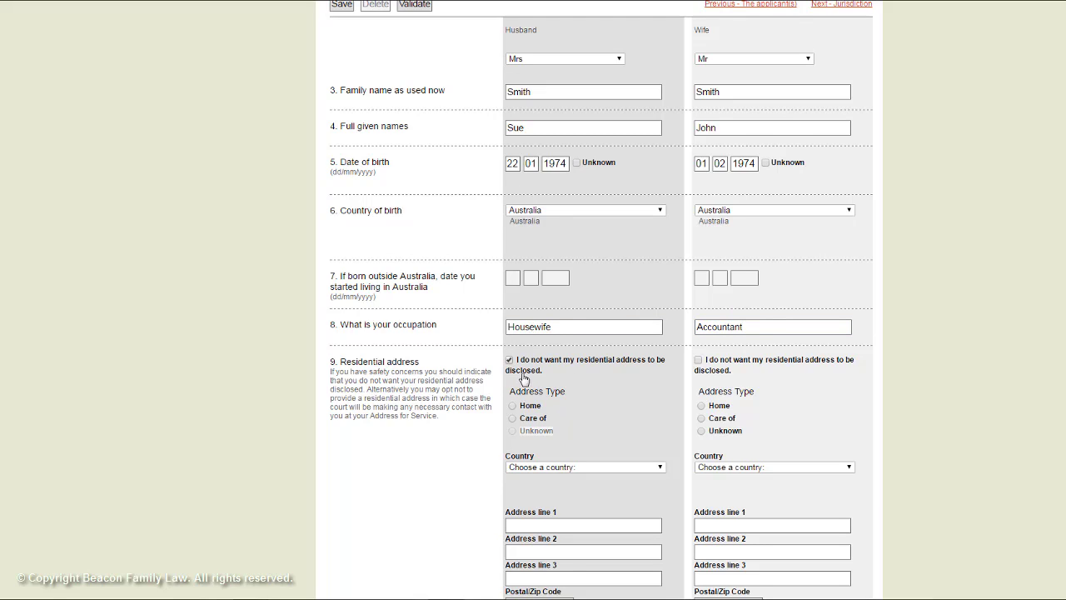
click(698, 359)
scroll(633, 430, down, 2)
scroll(632, 430, down, 1)
- Enter the husband's street address, suburb, postcode and mobile number, withholding his contact numbers
click(645, 351)
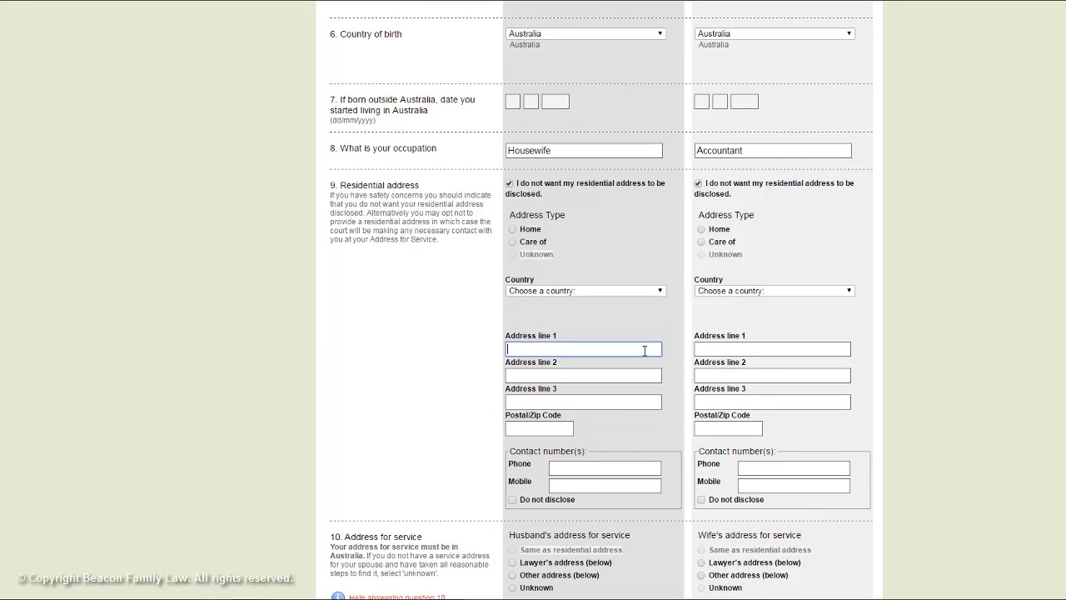
key(Tab)
key(Tab)
click(578, 379)
text(Perth)
key(Tab)
key(Tab)
text(6000)
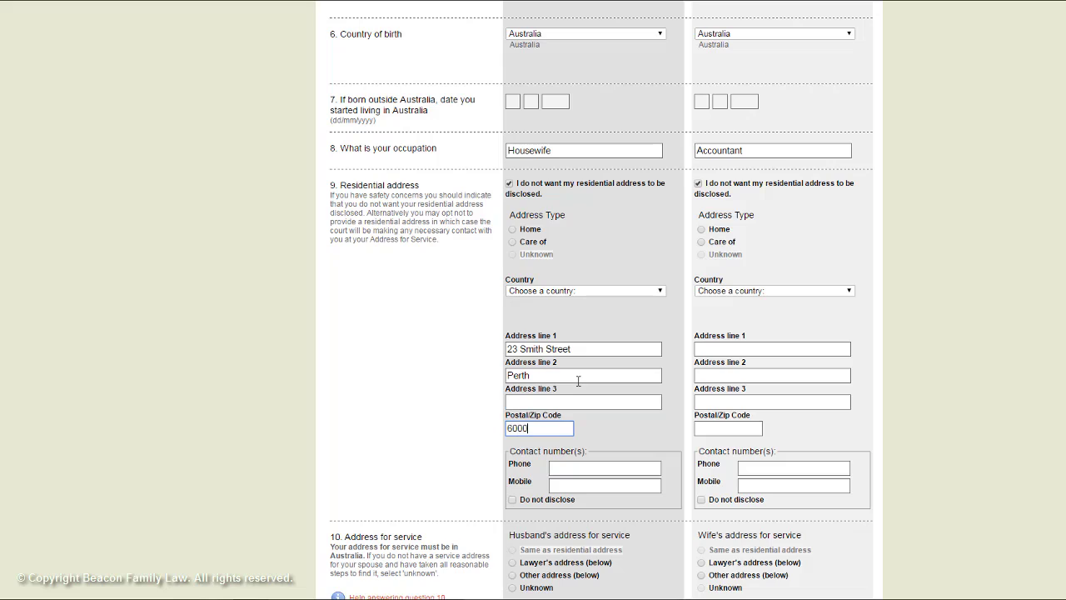
click(580, 470)
key(Tab)
text(0400)
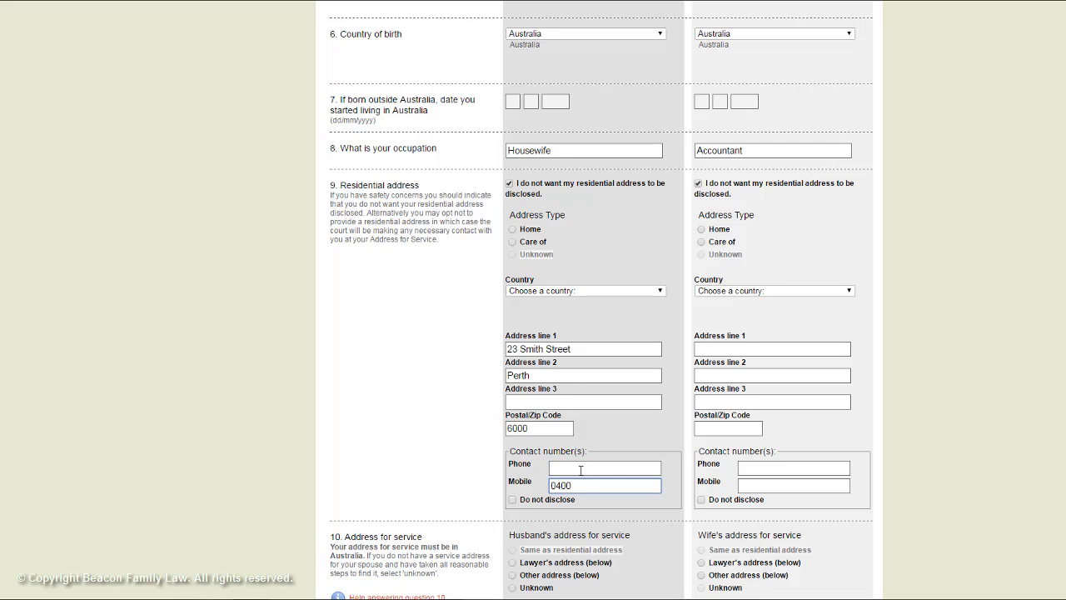
text(12345)
click(513, 500)
- Enter the wife's street address, suburb, postcode and mobile number, withholding her contact numbers
click(713, 348)
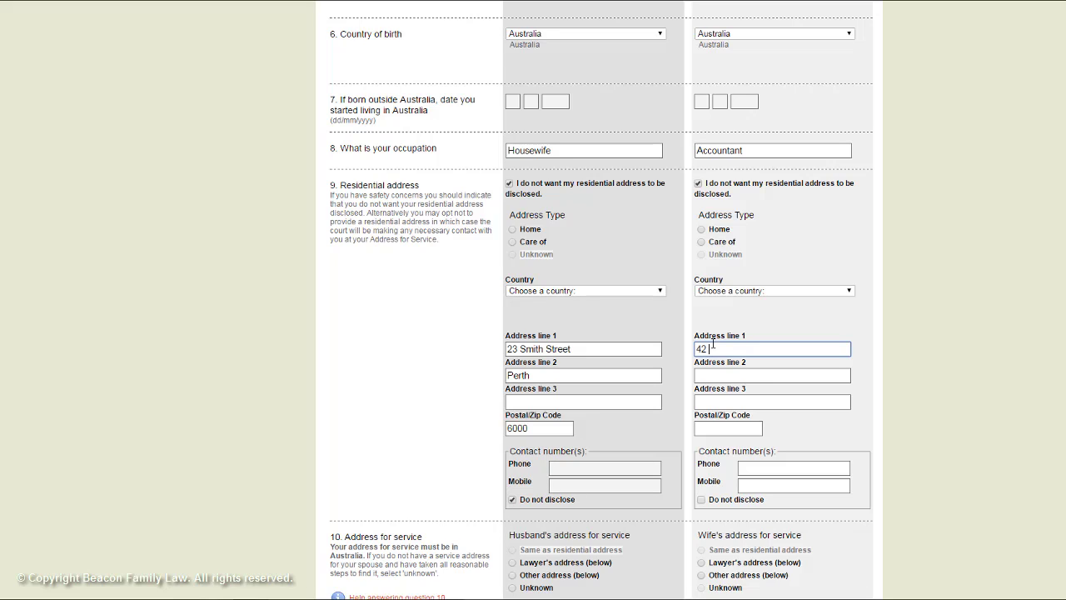
key(Tab)
text(Perth)
key(Tab)
key(Tab)
text(600)
key(Tab)
click(747, 486)
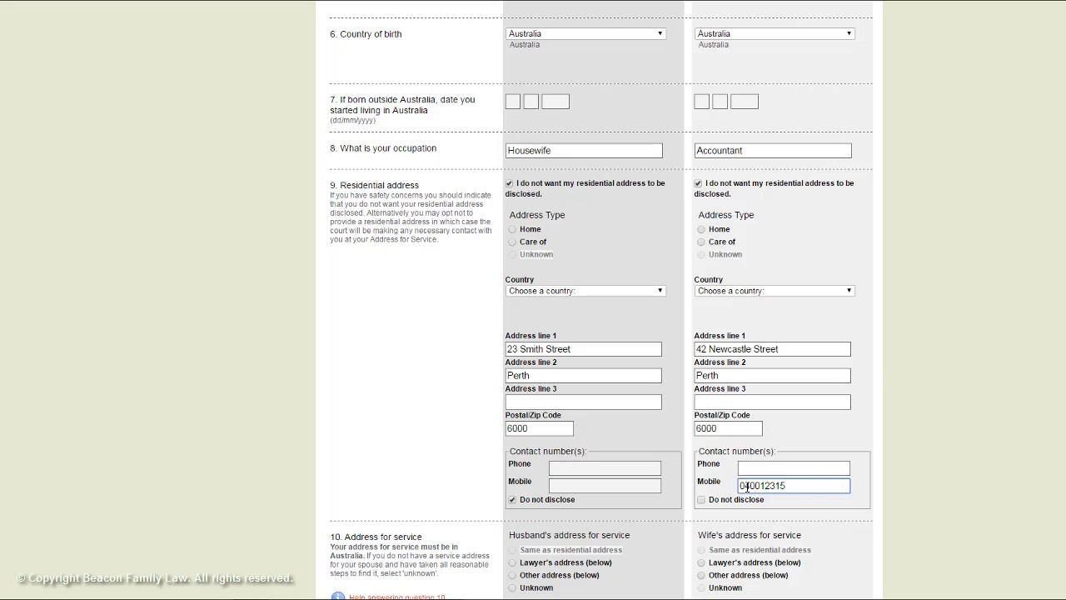
click(701, 500)
- Allow both residential addresses to be disclosed, use them for service, and save Part B
scroll(688, 513, down, 2)
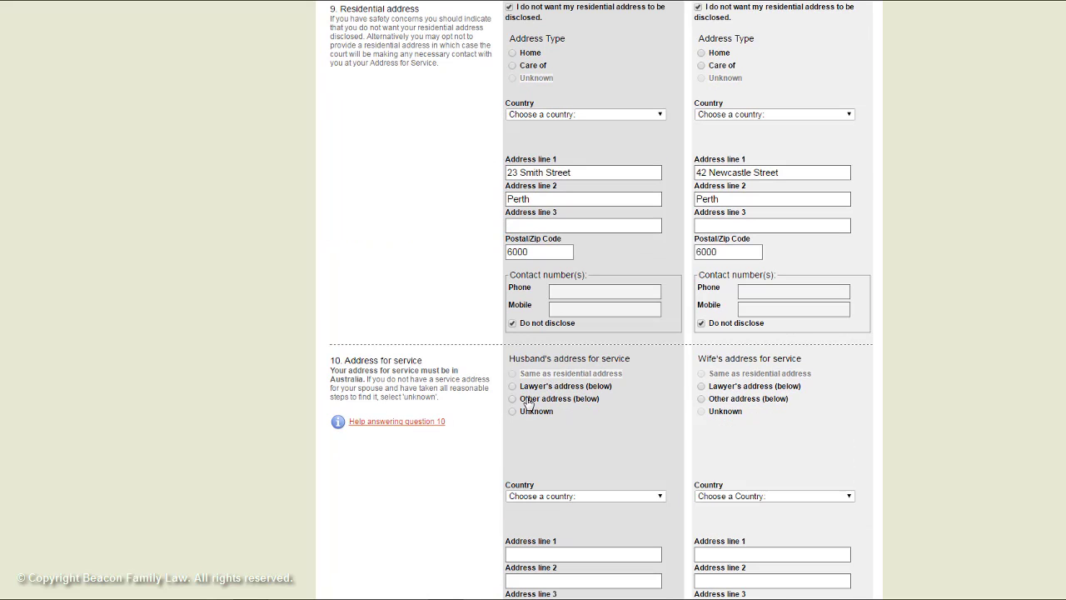
scroll(522, 395, down, 2)
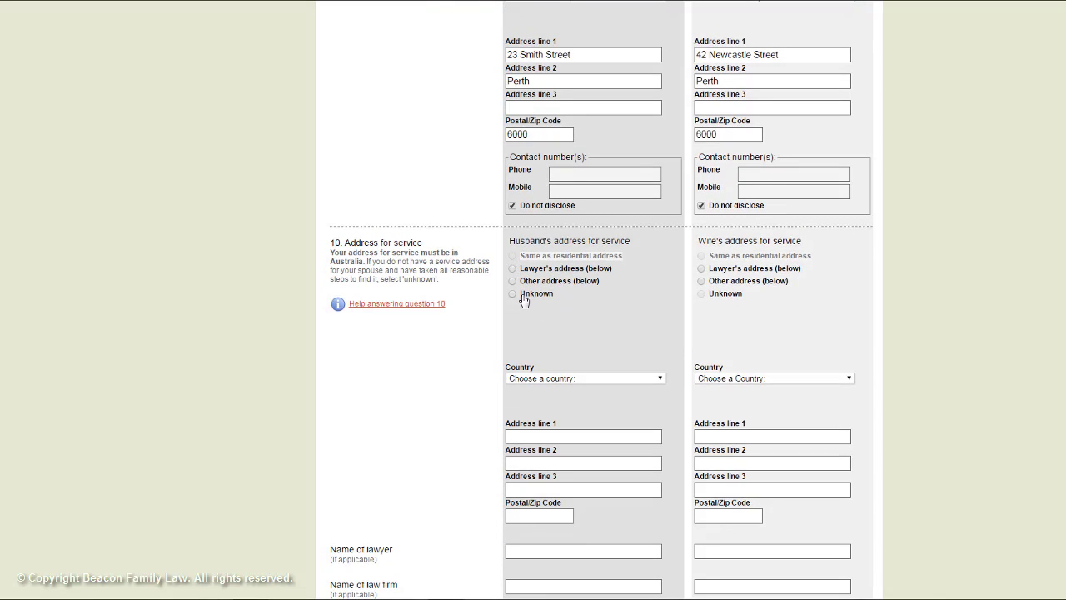
scroll(540, 260, up, 2)
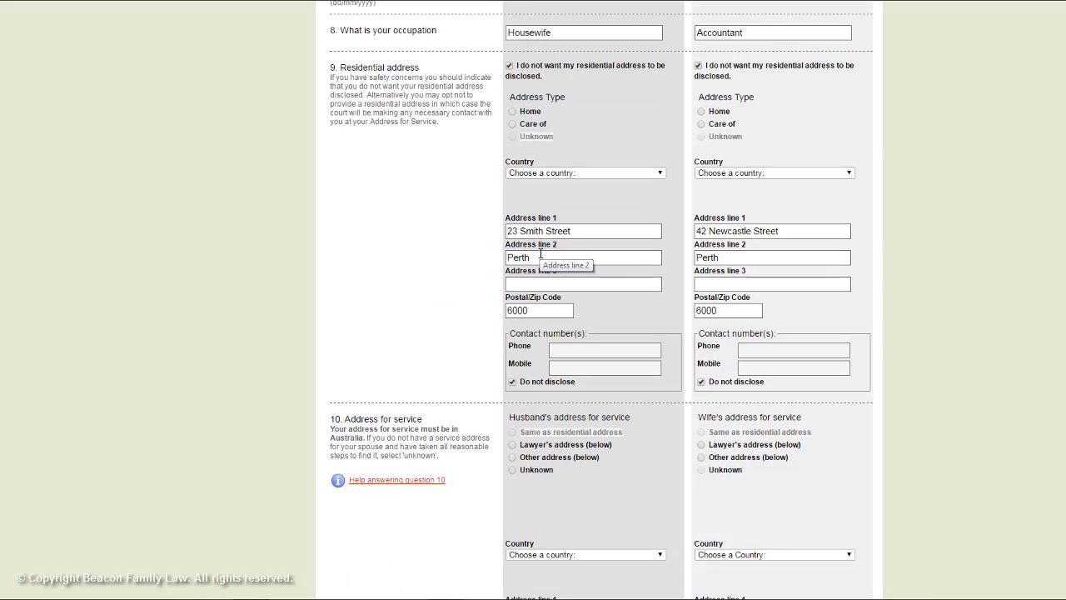
click(509, 65)
click(698, 66)
click(512, 433)
click(735, 448)
scroll(712, 452, down, 5)
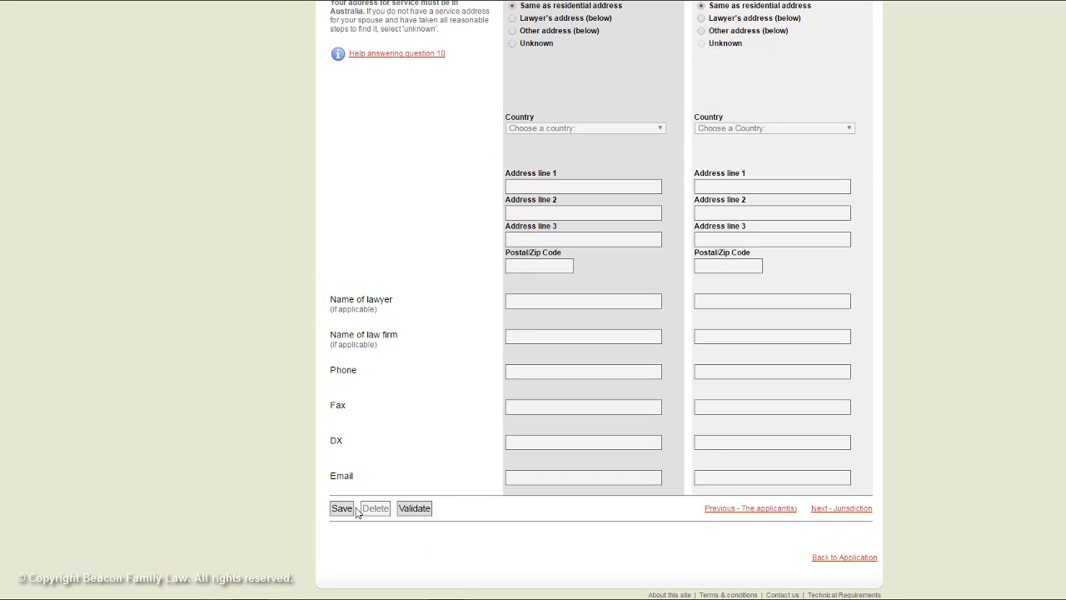
click(342, 508)
click(646, 88)
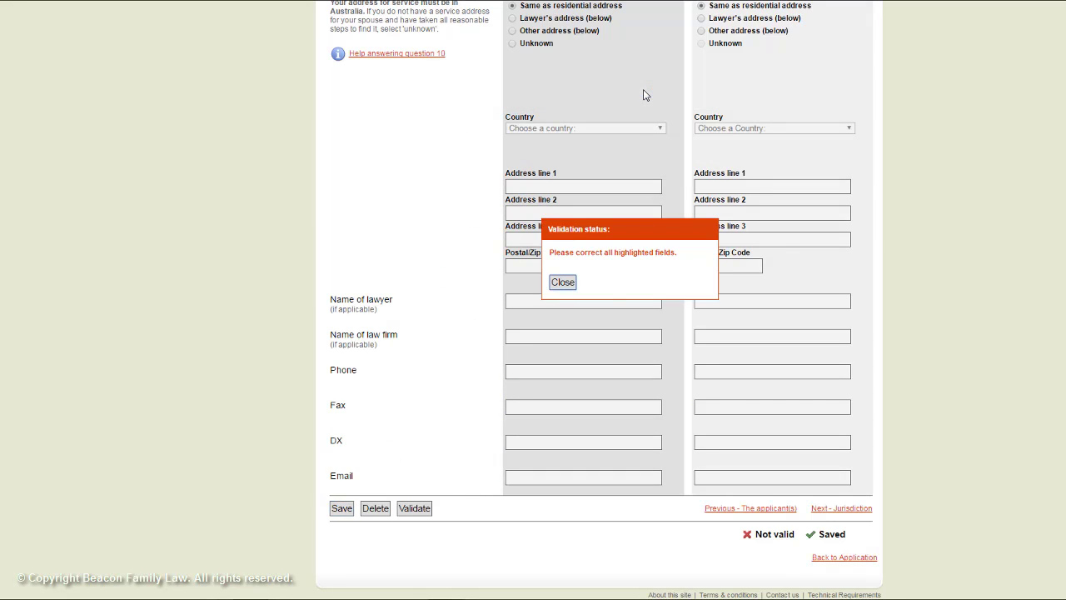
- Set both address types to Home and both address countries to Australia
click(572, 287)
scroll(809, 518, up, 5)
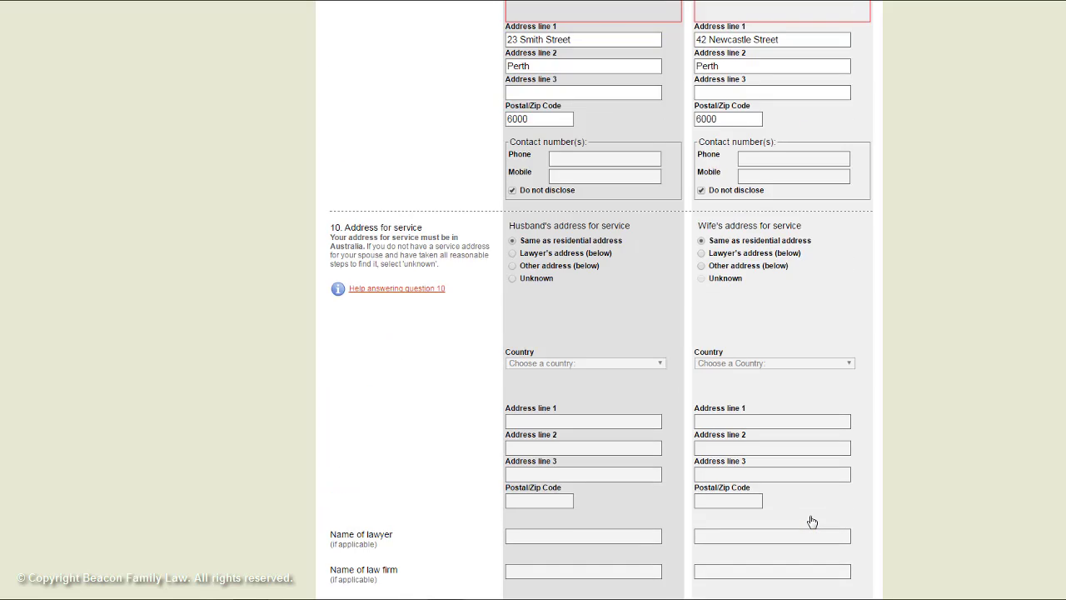
click(530, 156)
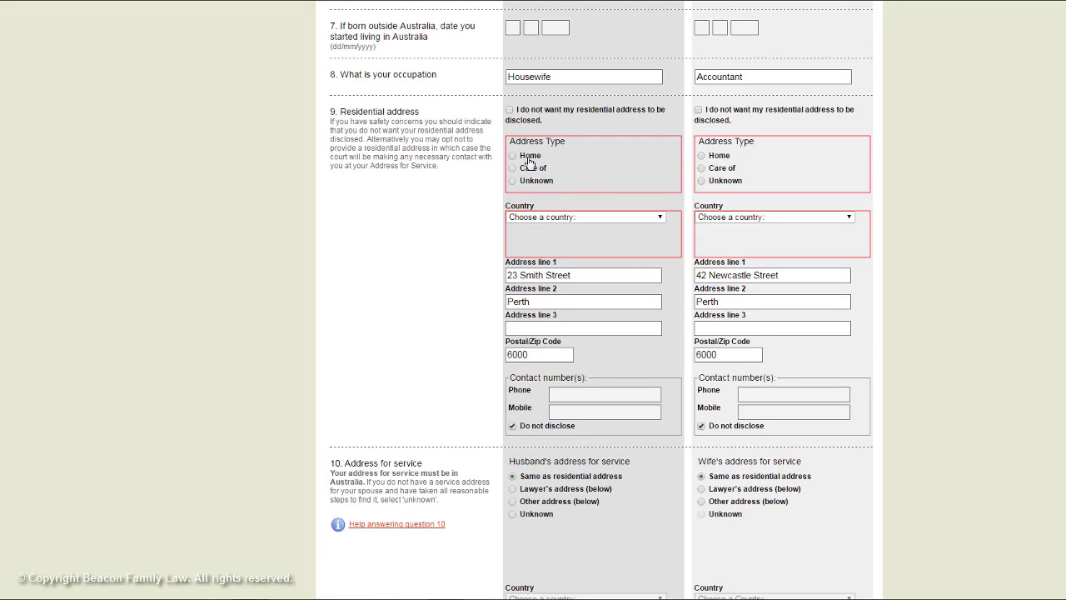
click(712, 162)
click(642, 217)
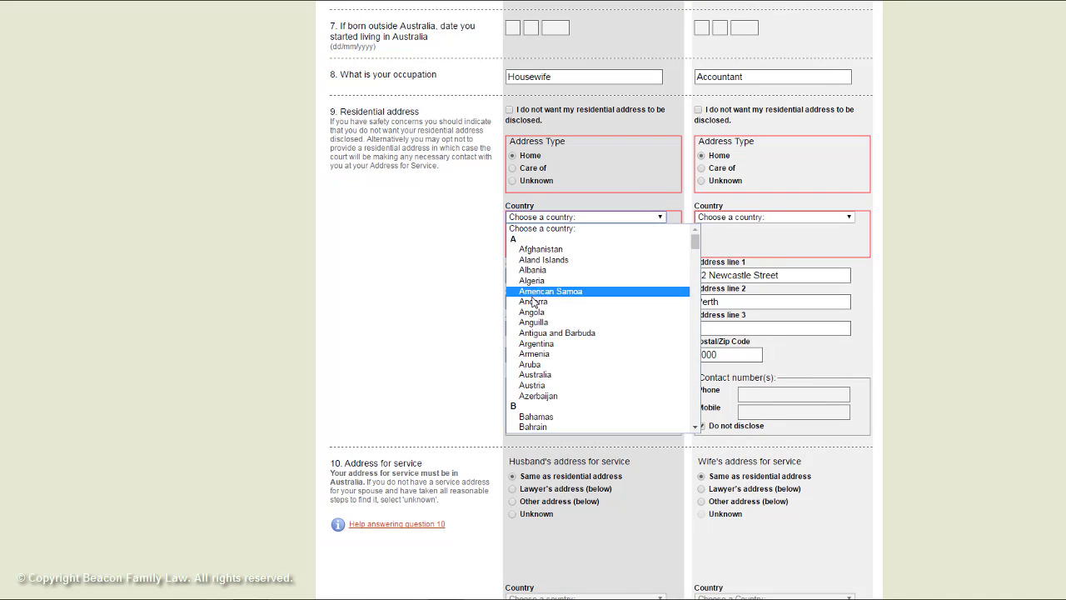
click(535, 374)
click(738, 217)
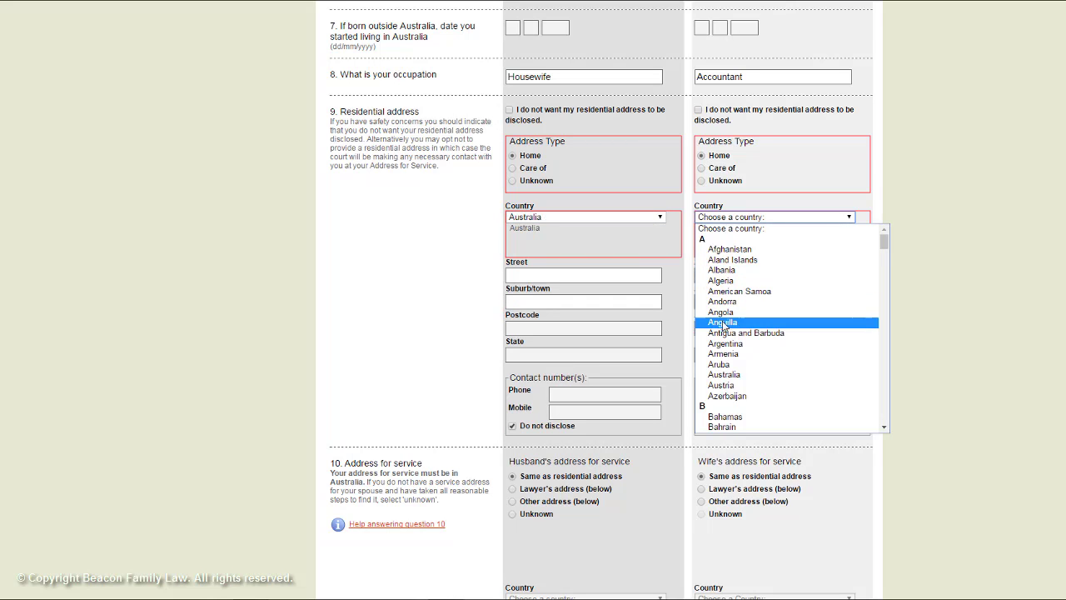
click(724, 374)
- Save the corrected Part B and return to the application overview
scroll(726, 375, down, 3)
scroll(726, 375, down, 2)
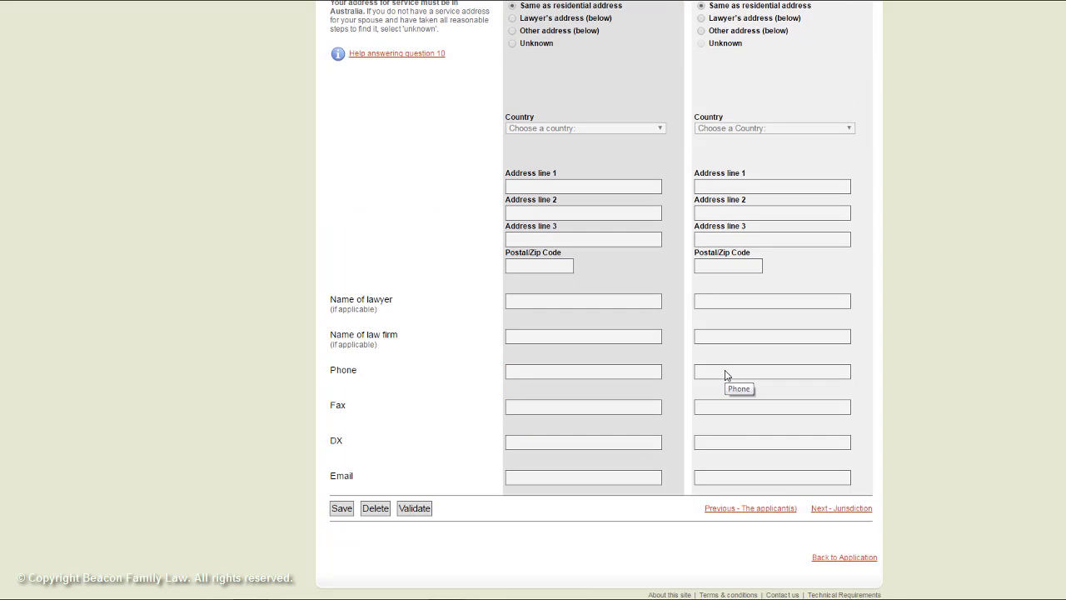
click(349, 514)
click(658, 105)
scroll(519, 419, down, 2)
click(340, 509)
click(655, 101)
click(848, 560)
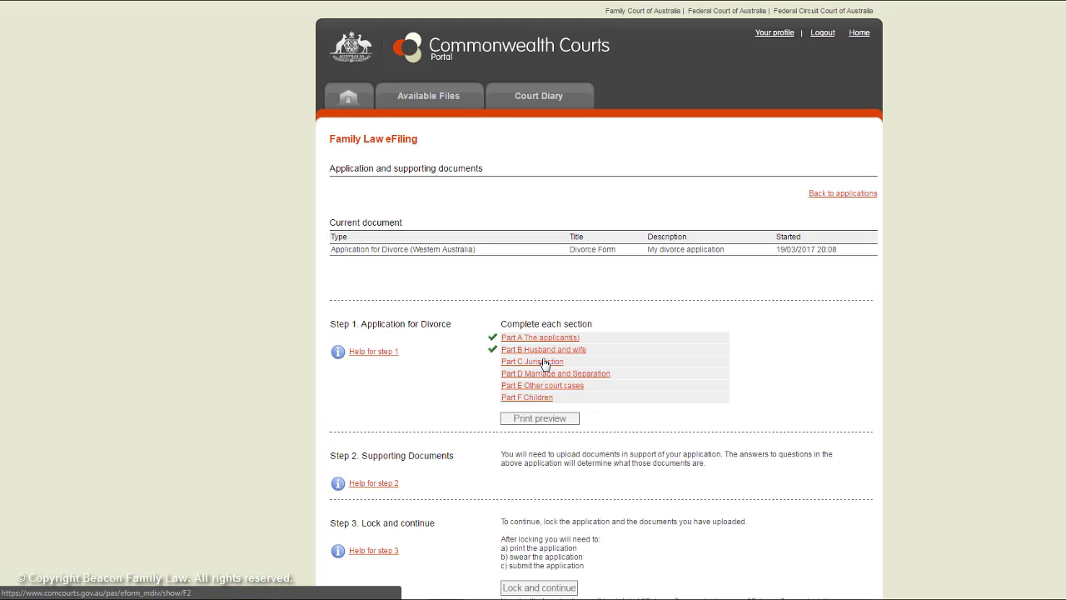
- In Part C, answer Yes for the wife on statements a, b, d and the husband on b
click(545, 363)
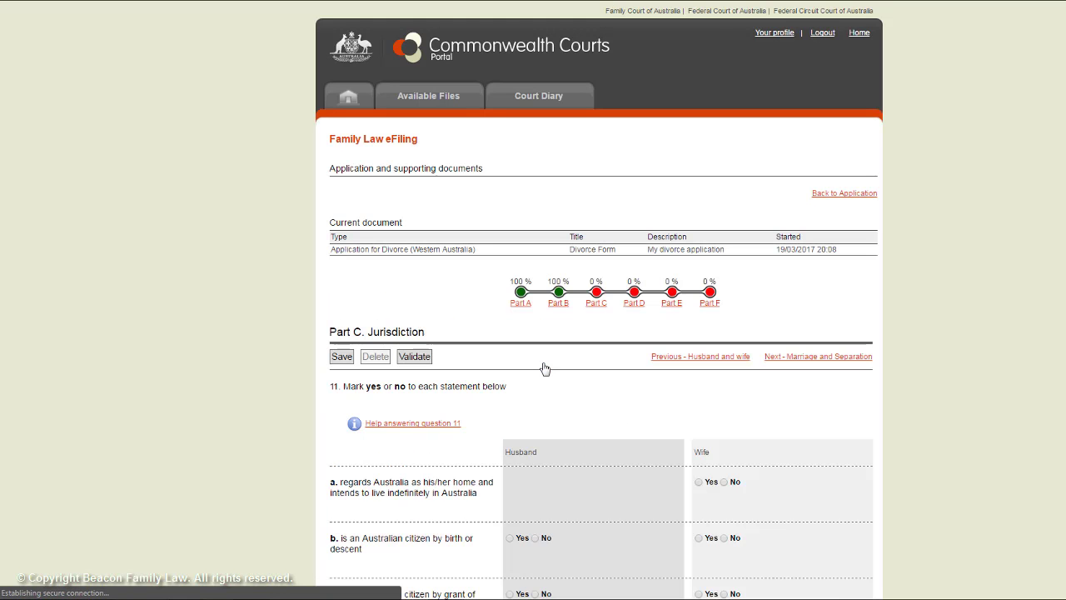
scroll(543, 369, down, 2)
click(700, 288)
click(700, 344)
click(510, 345)
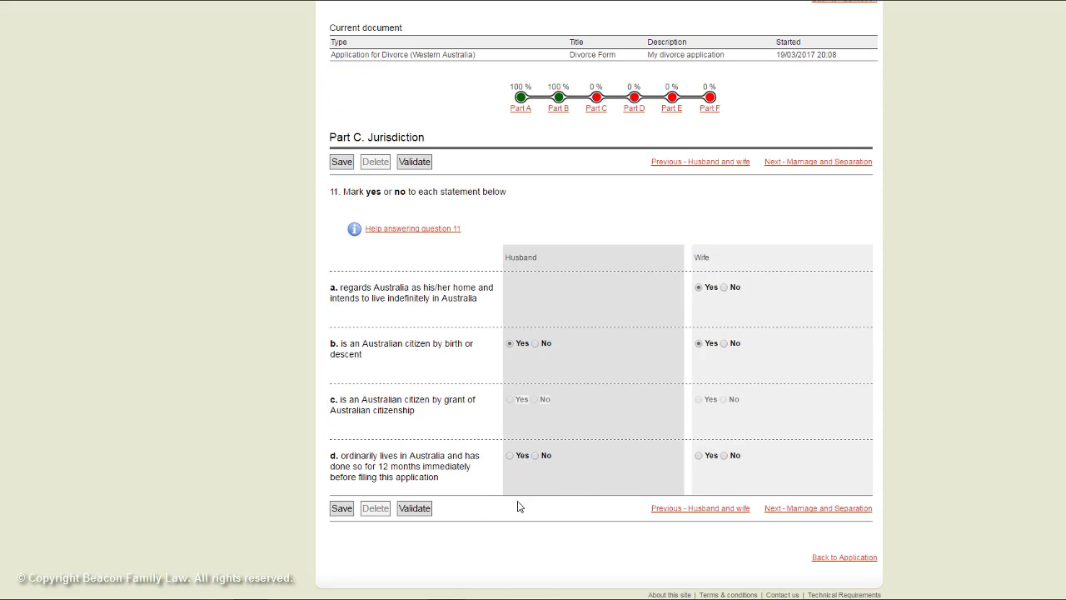
click(700, 456)
- Save the Part C jurisdiction answers and return to the application overview
click(342, 508)
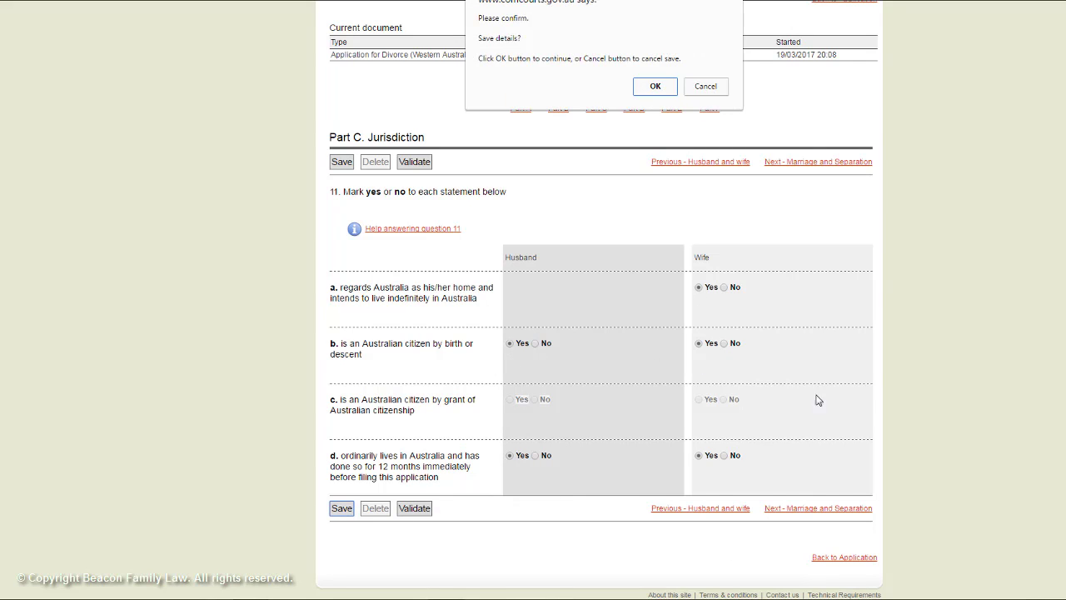
click(662, 90)
click(825, 558)
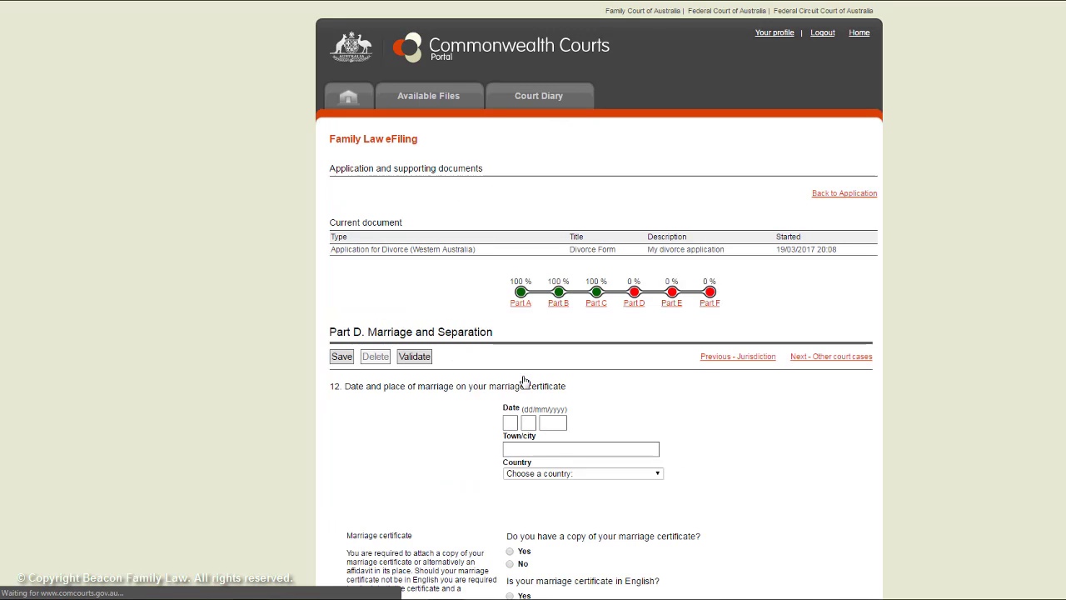
- Record the marriage on 23/02/2000 in Perth, Australia, confirming a copy of the marriage certificate is held
scroll(560, 331, down, 3)
click(511, 305)
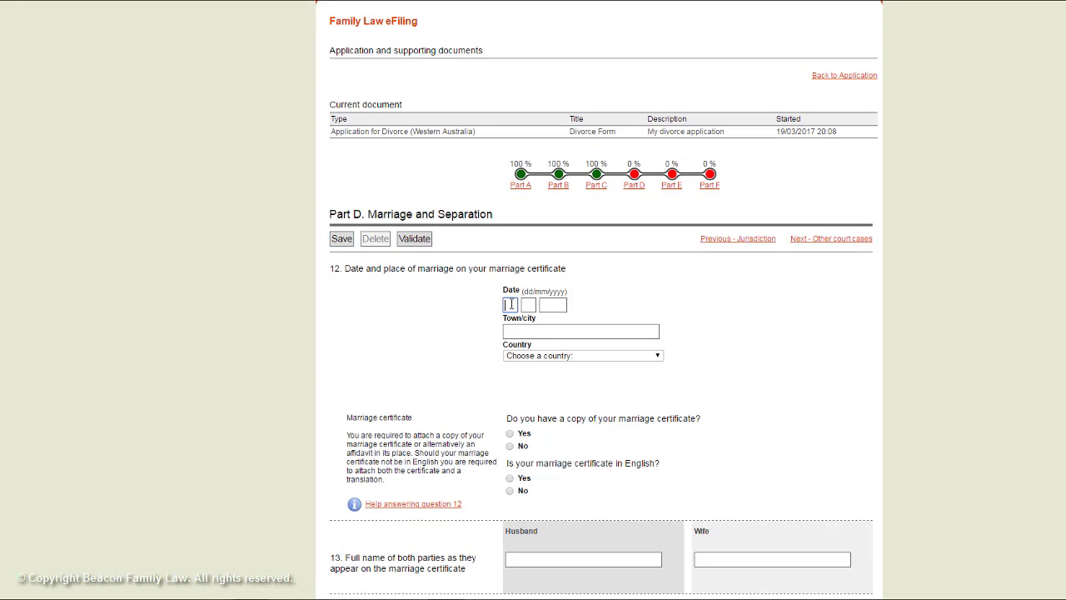
text(23)
text(02)
text(2000)
text(Perth)
key(Tab)
text(au)
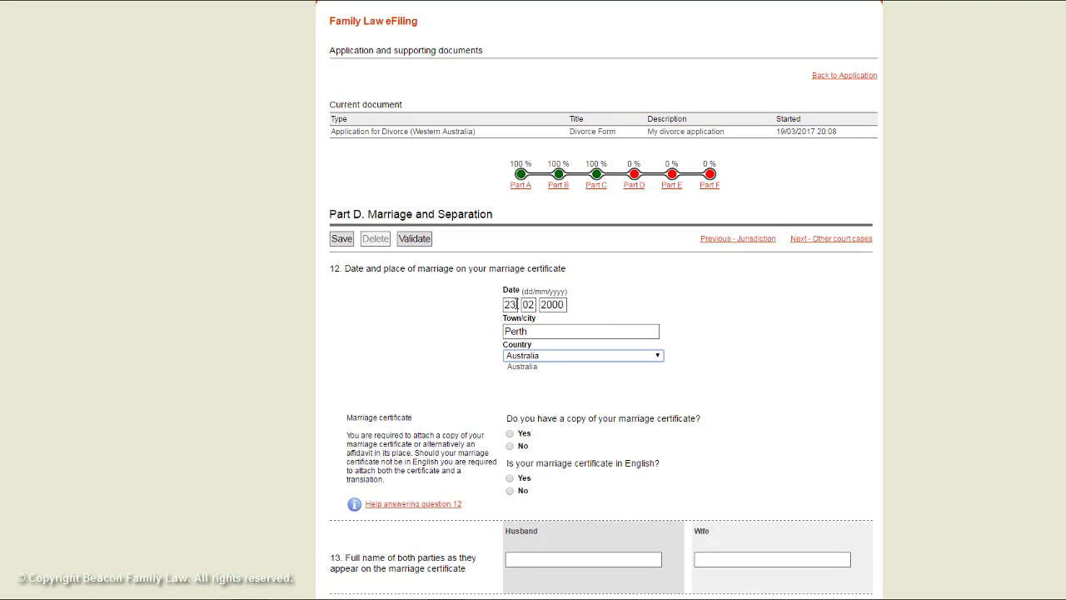
click(524, 354)
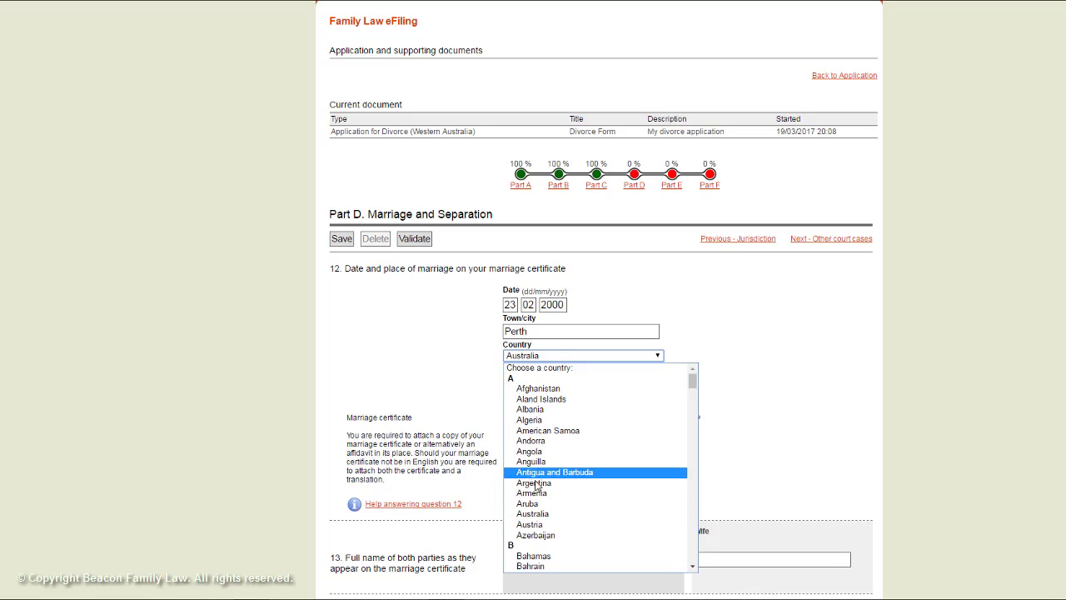
click(533, 513)
click(510, 434)
- Enter both spouses' certificate names and the separation date, and answer Yes to question 15
scroll(514, 453, down, 2)
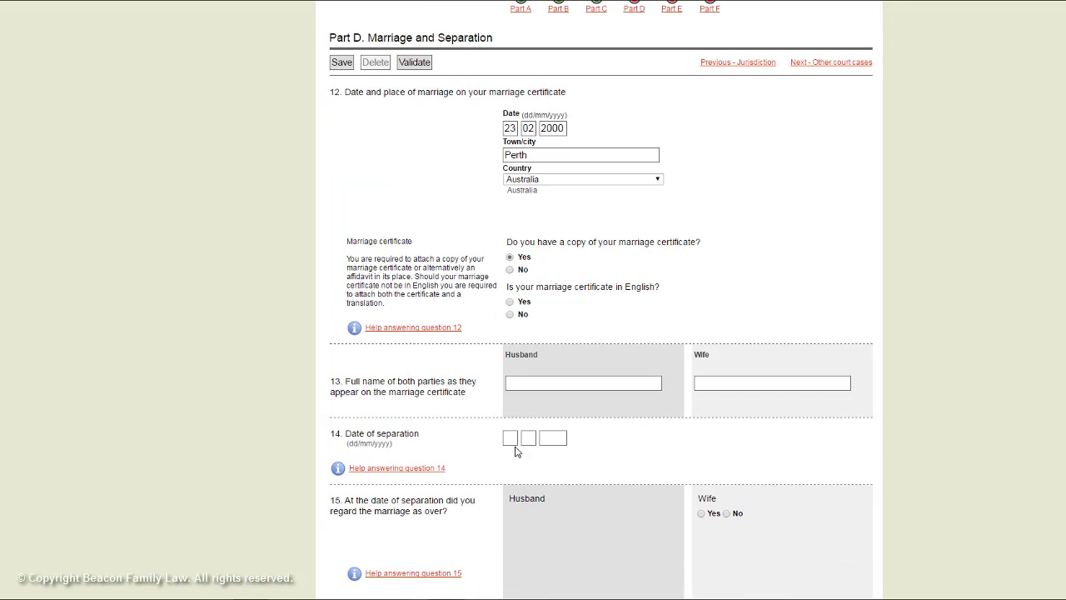
click(532, 382)
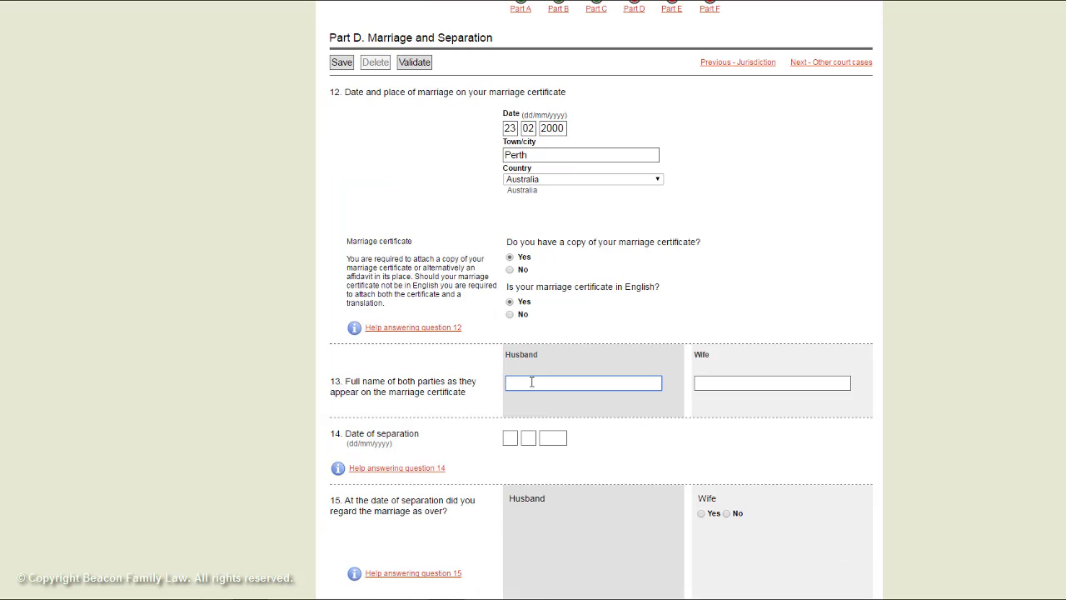
text(John Smith)
key(Tab)
text(Su)
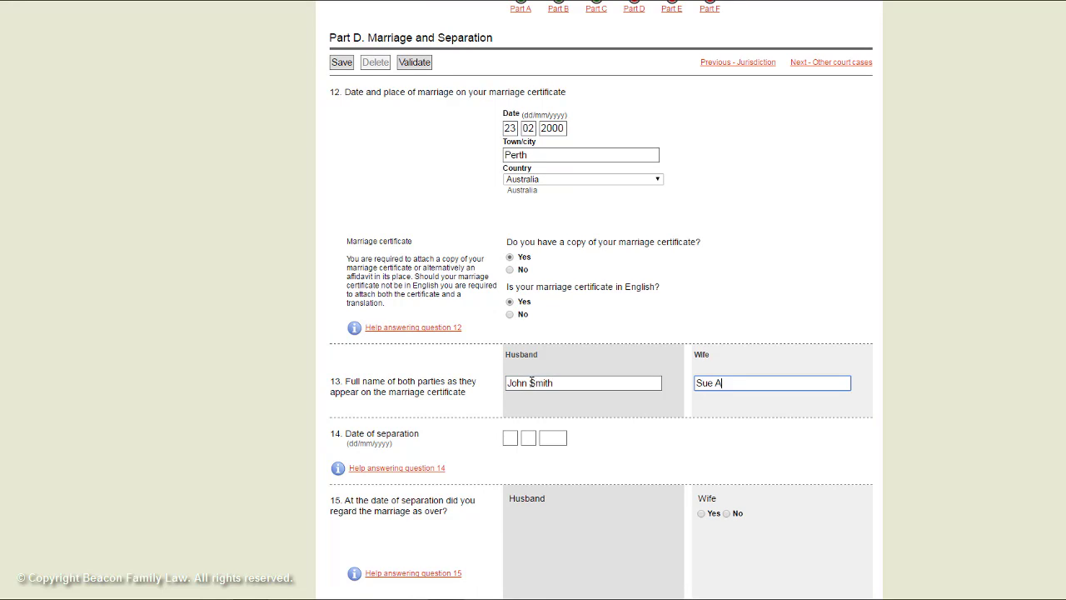
click(518, 438)
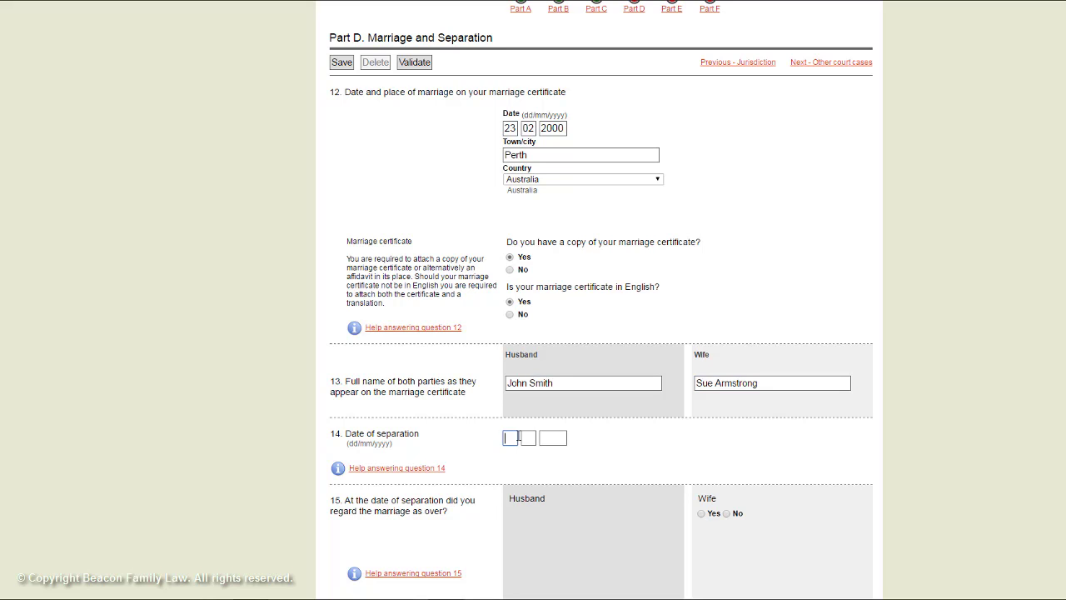
text(01012016)
scroll(517, 437, down, 3)
click(701, 219)
- Answer No to questions 16, 18 and 19, then save Part D
click(535, 347)
scroll(554, 384, down, 2)
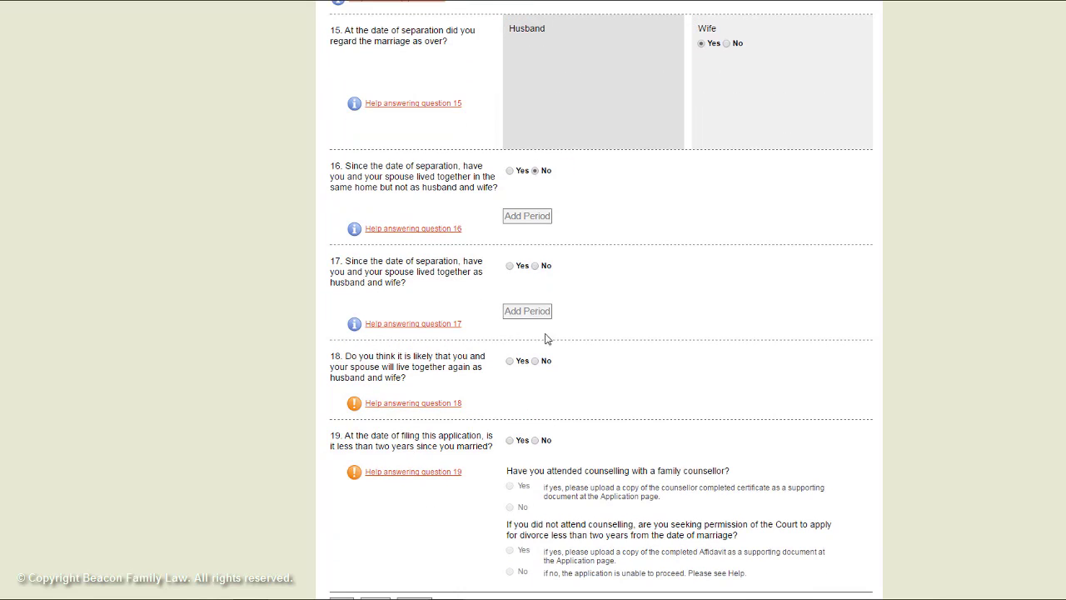
click(536, 361)
scroll(537, 400, down, 1)
click(536, 380)
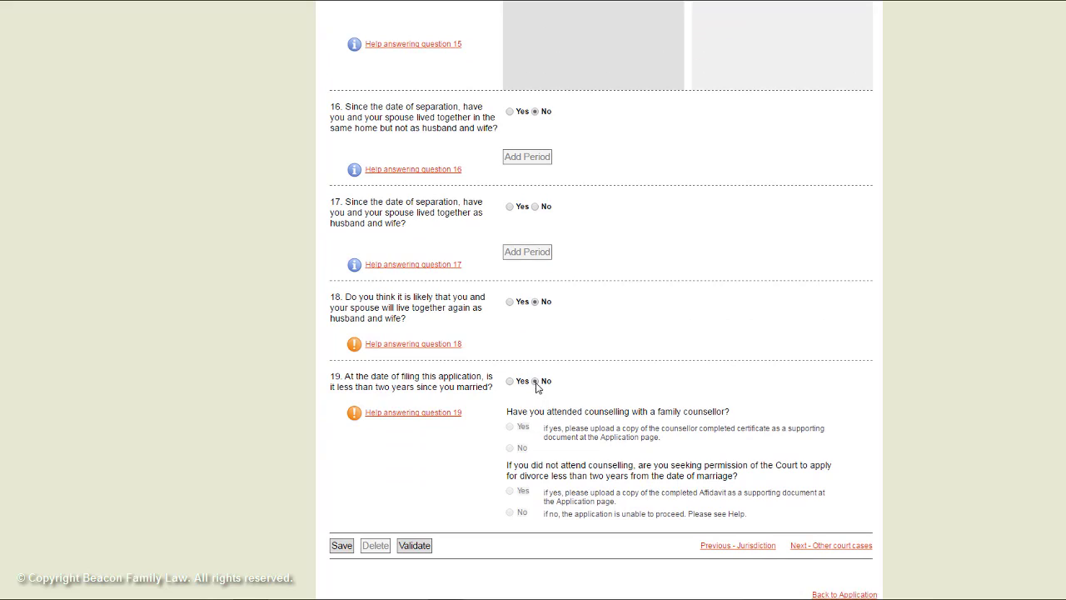
click(359, 547)
click(658, 89)
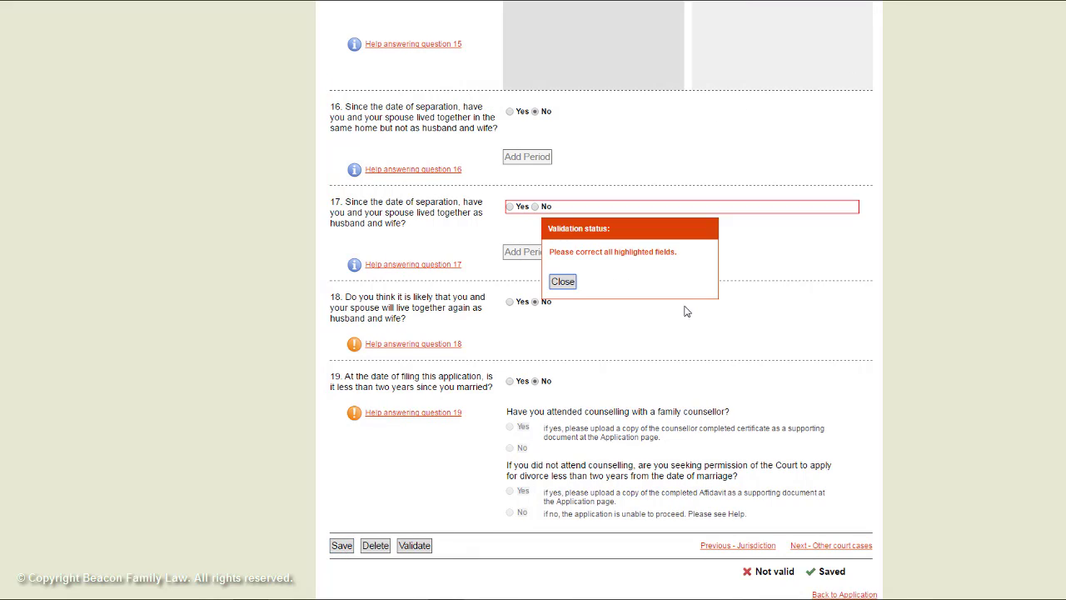
- Fix the validation error by answering No to question 17, re-save Part D, and return to the overview
click(564, 282)
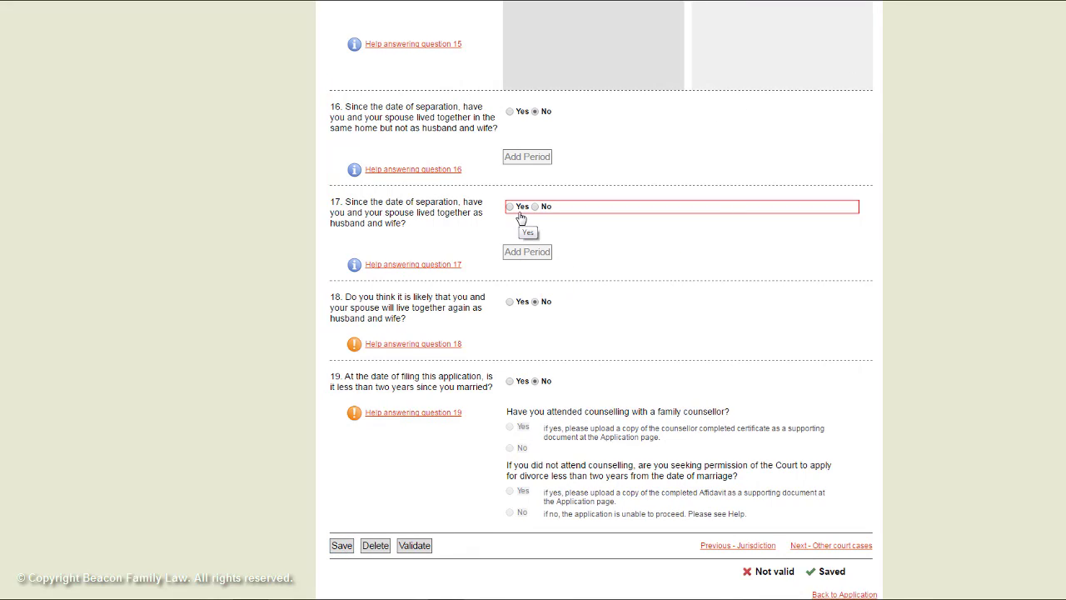
click(534, 209)
click(342, 546)
click(643, 110)
scroll(712, 394, down, 1)
click(844, 556)
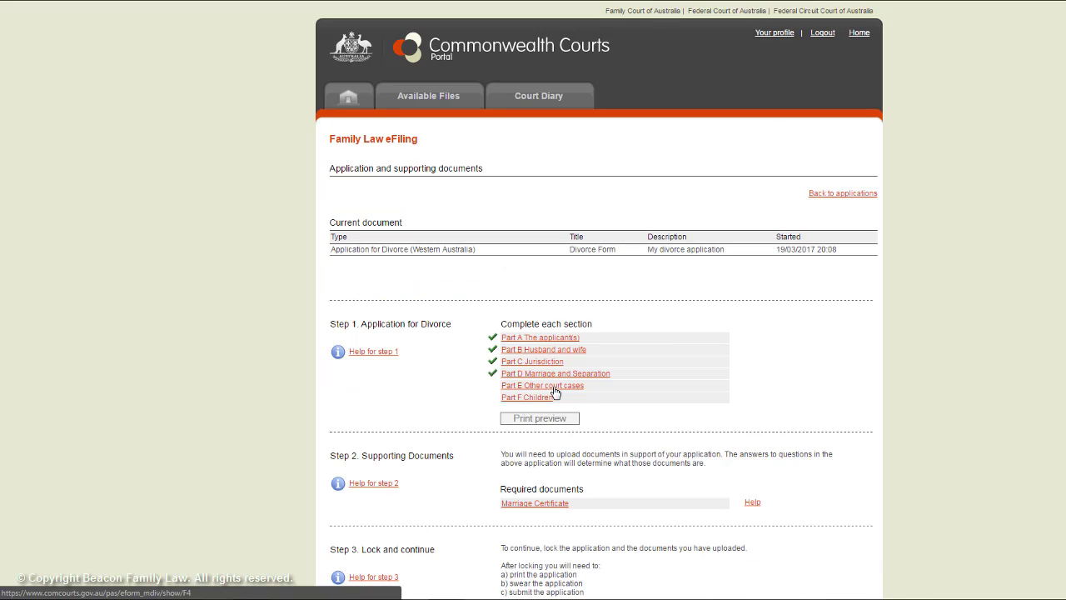
- Answer No to questions 20 and 21 in Part E Other court cases and save it
click(556, 388)
scroll(558, 392, down, 2)
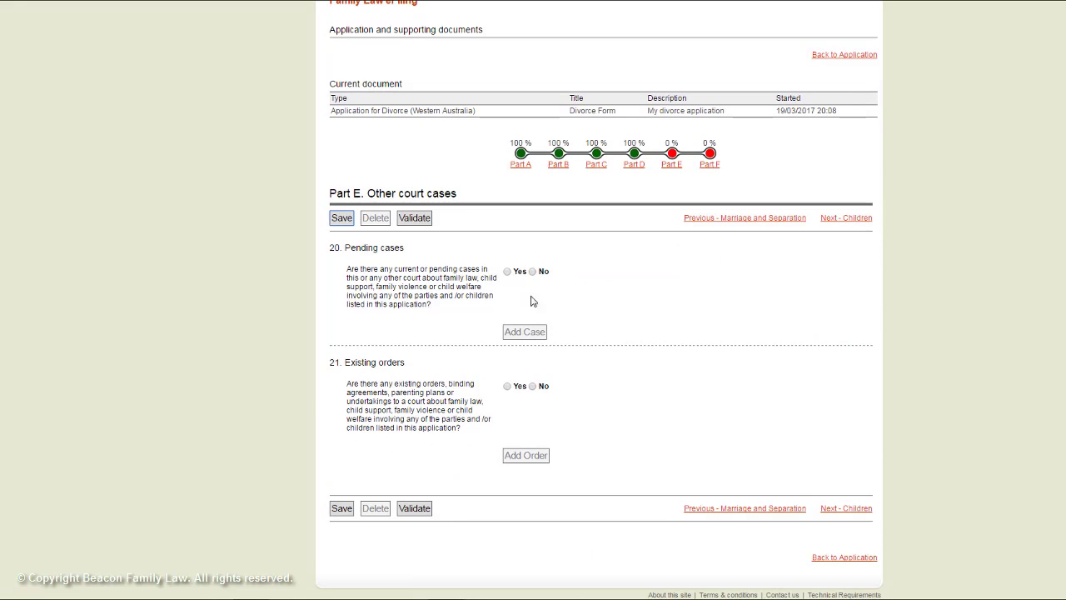
click(533, 272)
click(536, 386)
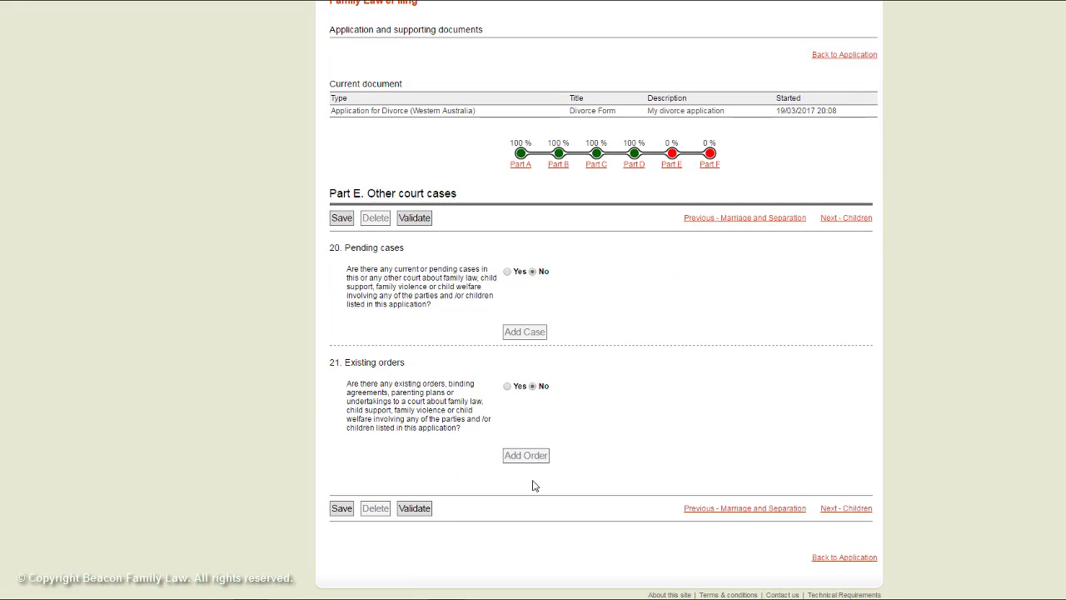
click(338, 514)
click(662, 83)
click(854, 557)
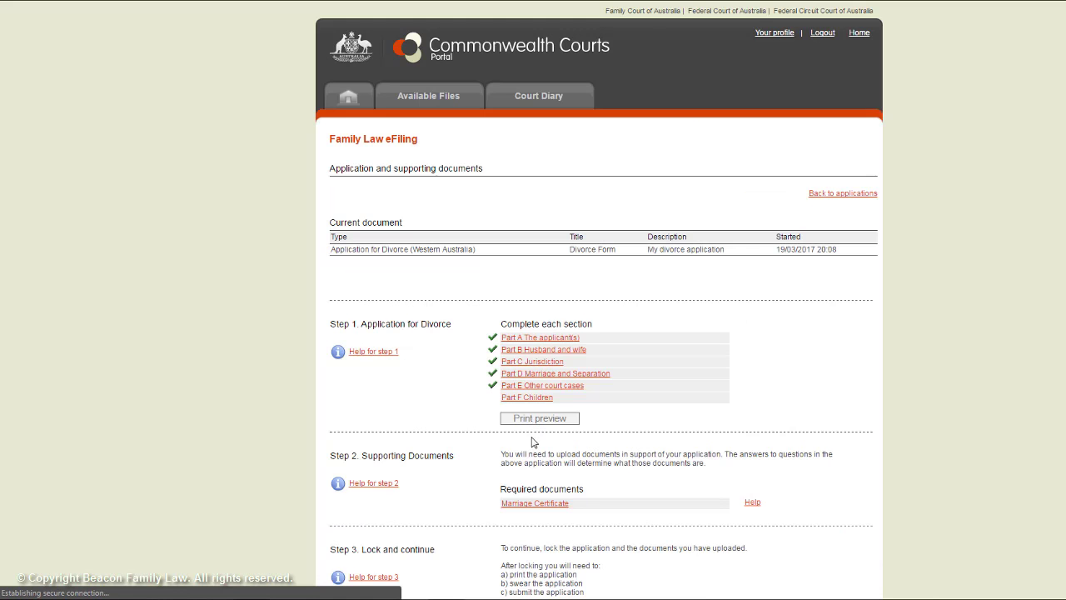
- Answer No to question 22b in Part F Children, save it, and return to the overview
click(527, 397)
scroll(537, 402, down, 1)
scroll(553, 353, down, 1)
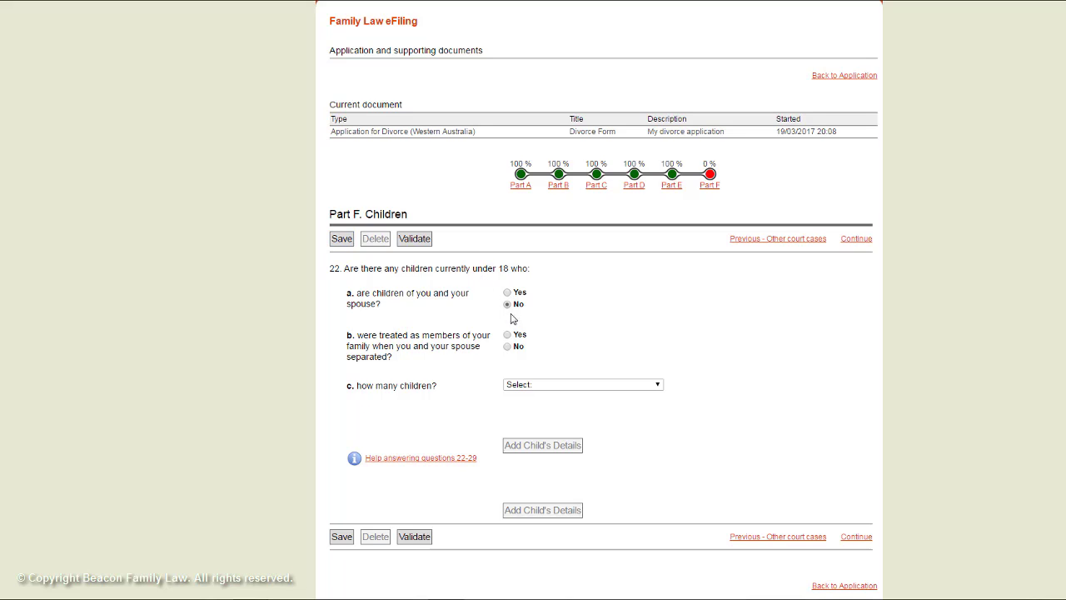
click(508, 346)
click(341, 536)
click(659, 83)
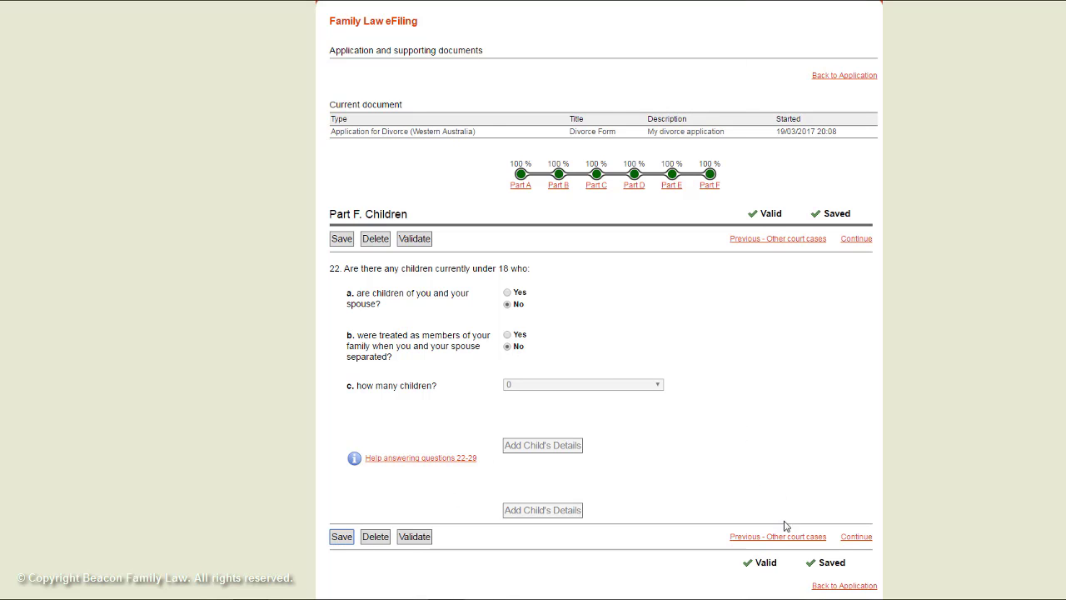
click(821, 585)
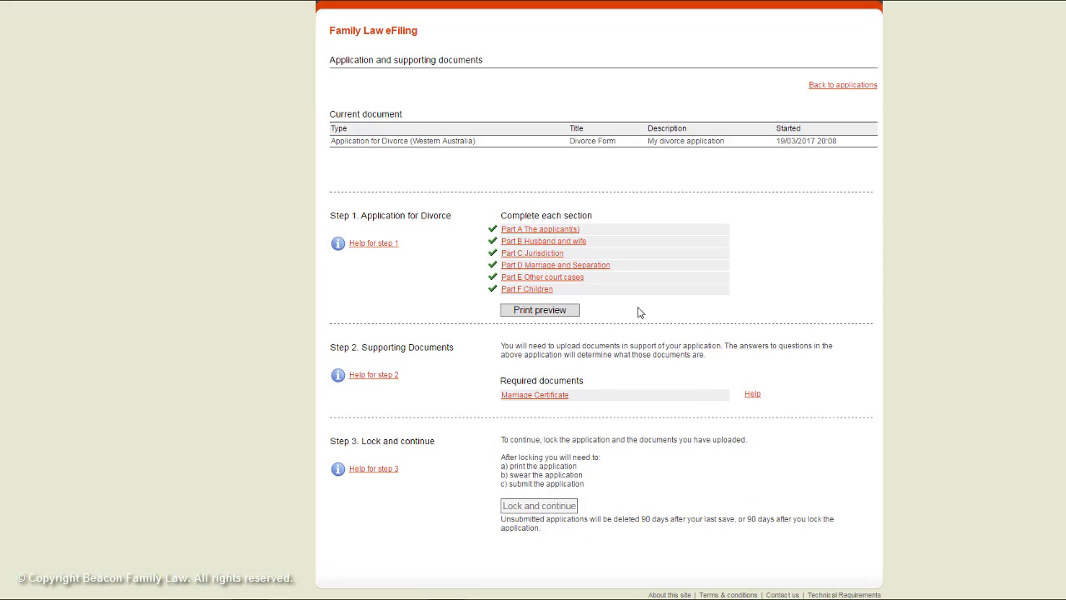
- Generate the application's print-preview PDF and set the download to open automatically when finished
click(539, 310)
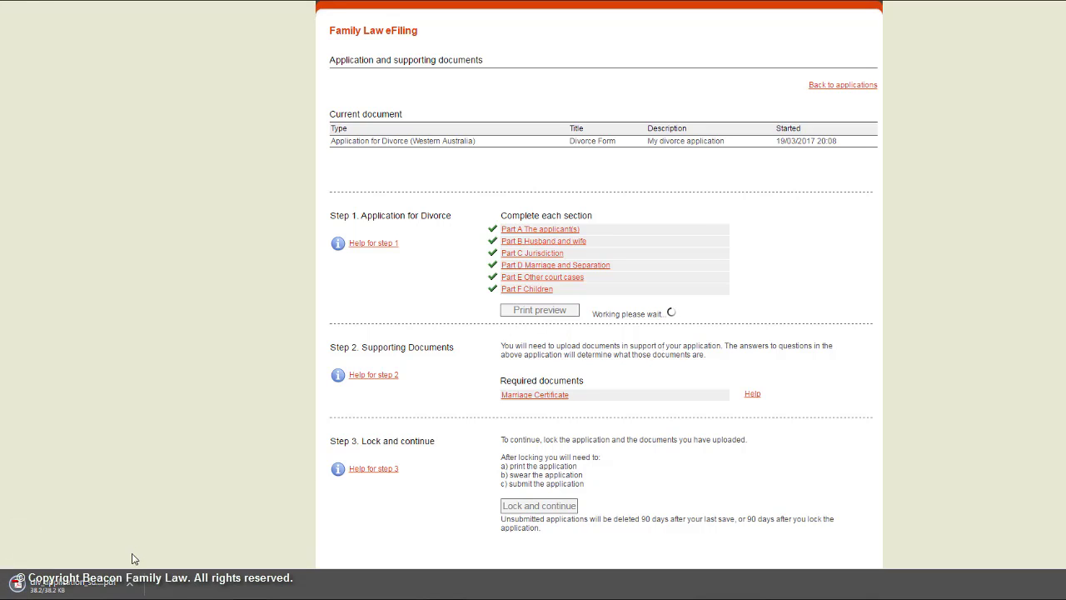
click(130, 590)
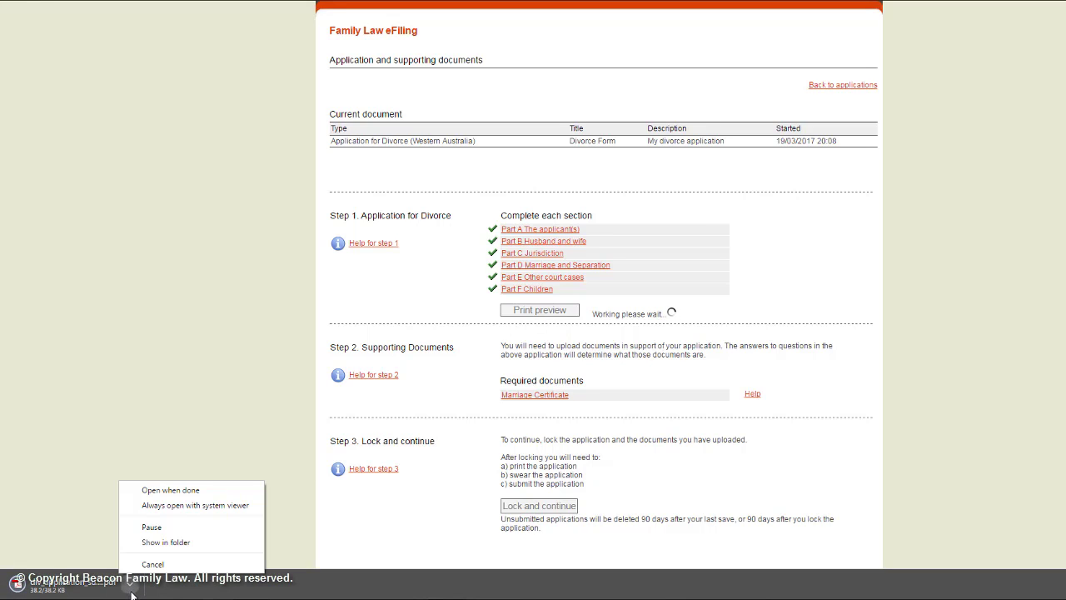
click(183, 491)
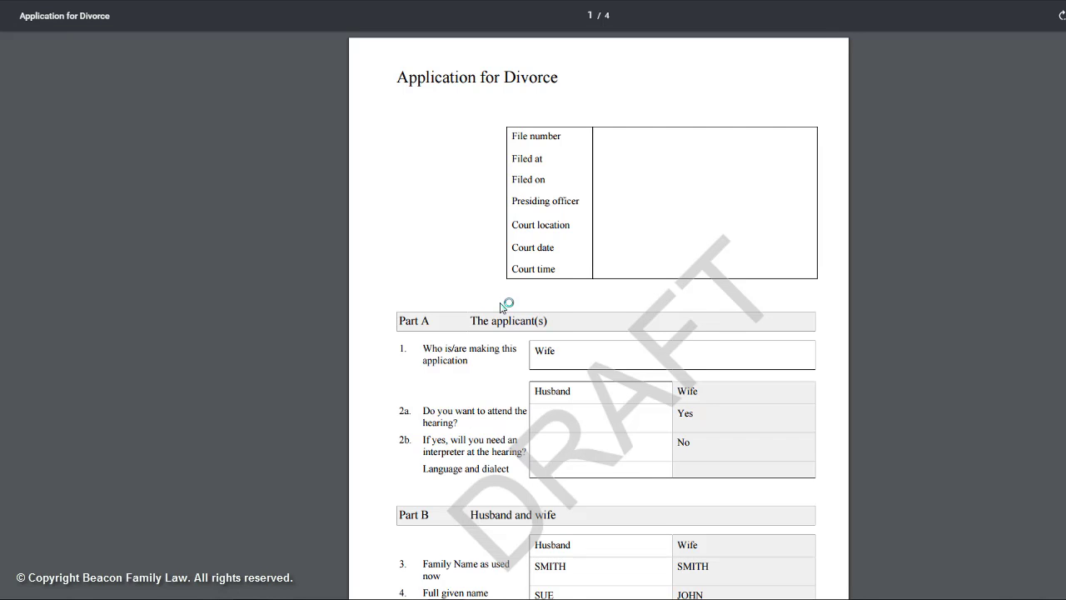
- Scroll through the DRAFT PDF from Part A to Part F Children on page 4
scroll(505, 305, down, 4)
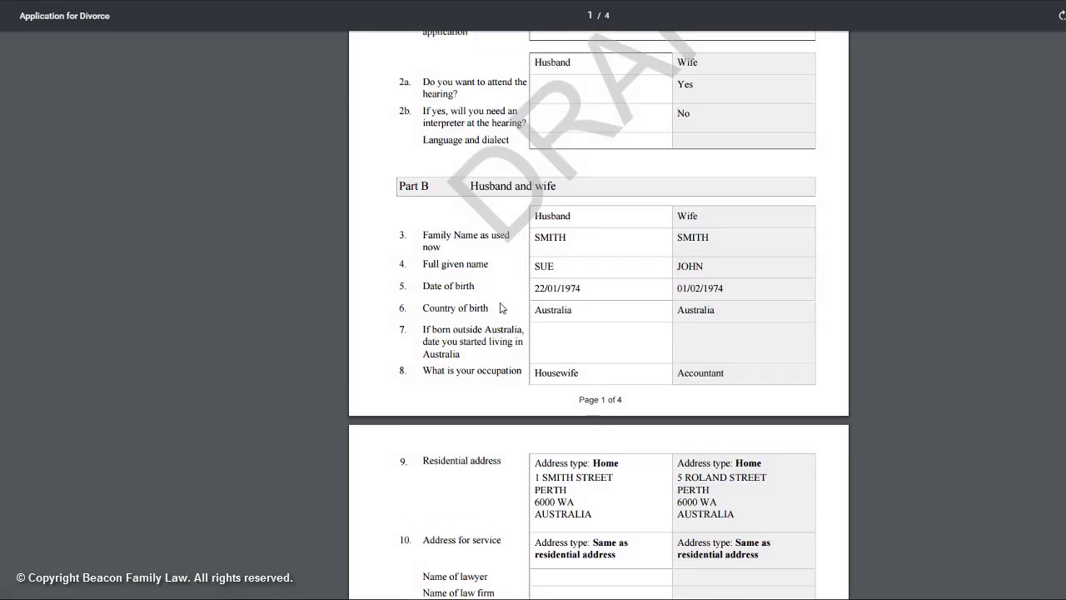
scroll(503, 308, down, 4)
scroll(503, 309, down, 4)
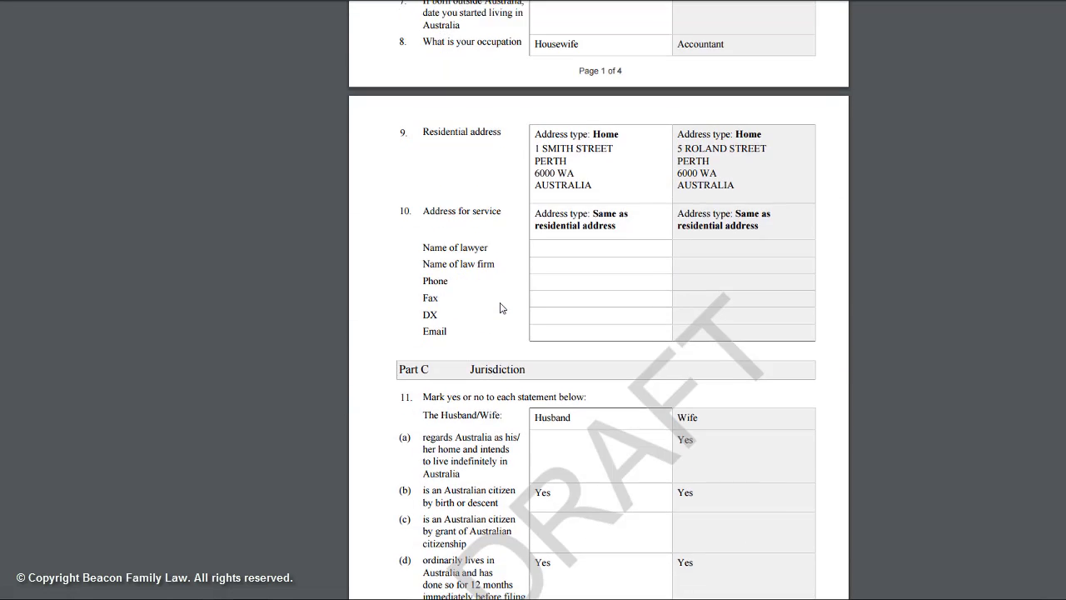
scroll(502, 308, down, 2)
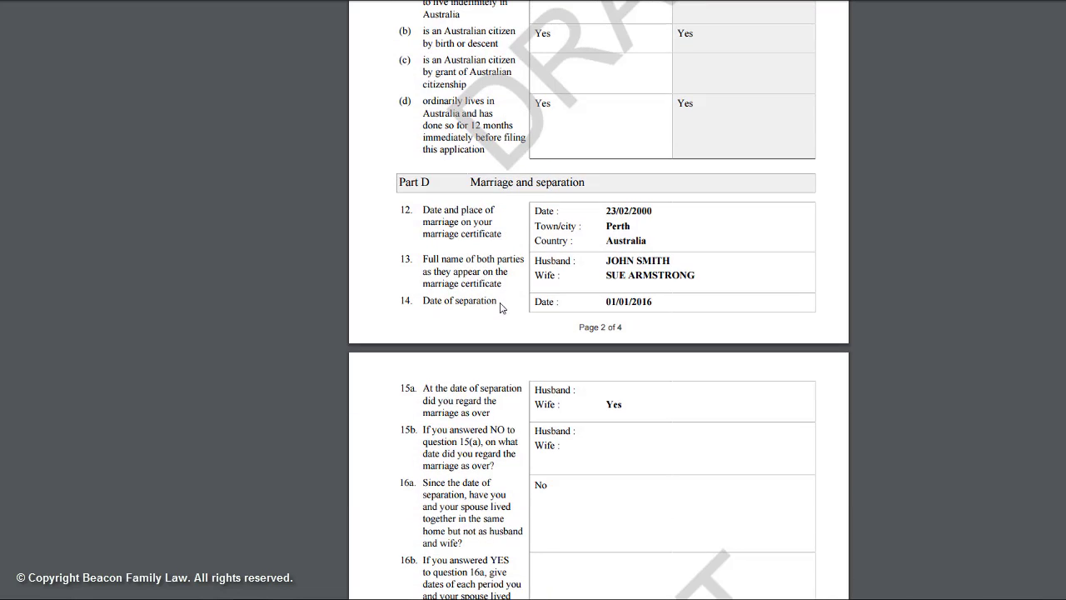
scroll(502, 308, down, 2)
scroll(503, 308, down, 3)
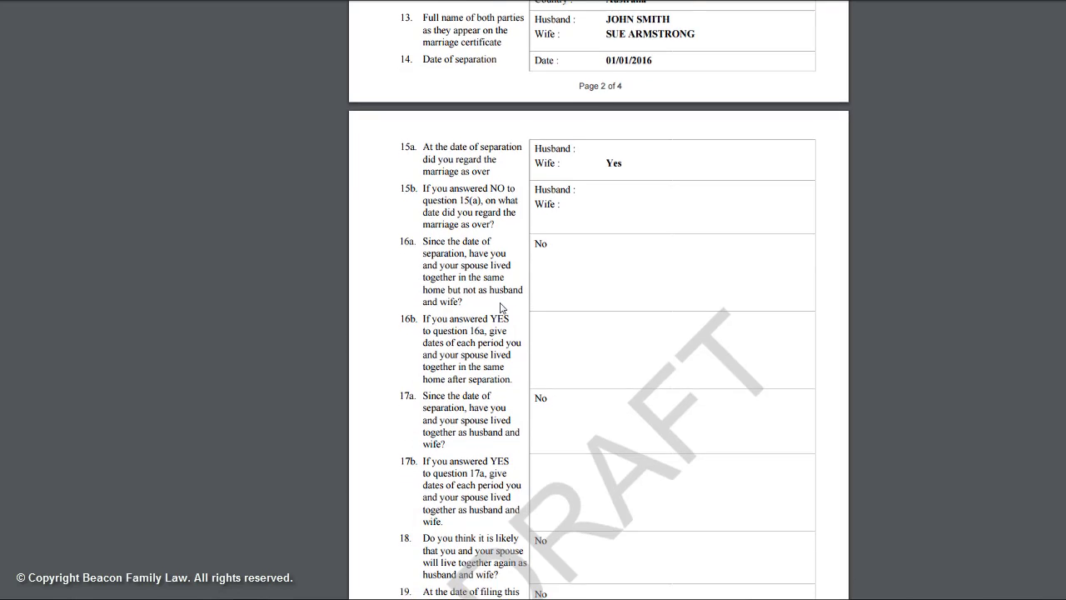
scroll(502, 309, down, 1)
scroll(503, 308, down, 3)
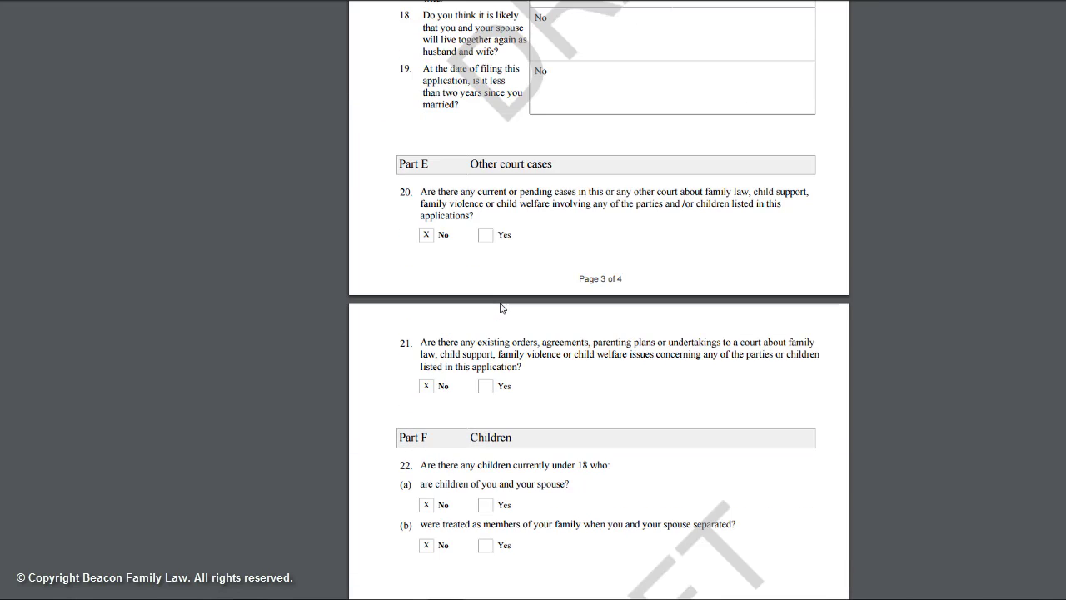
scroll(502, 308, down, 3)
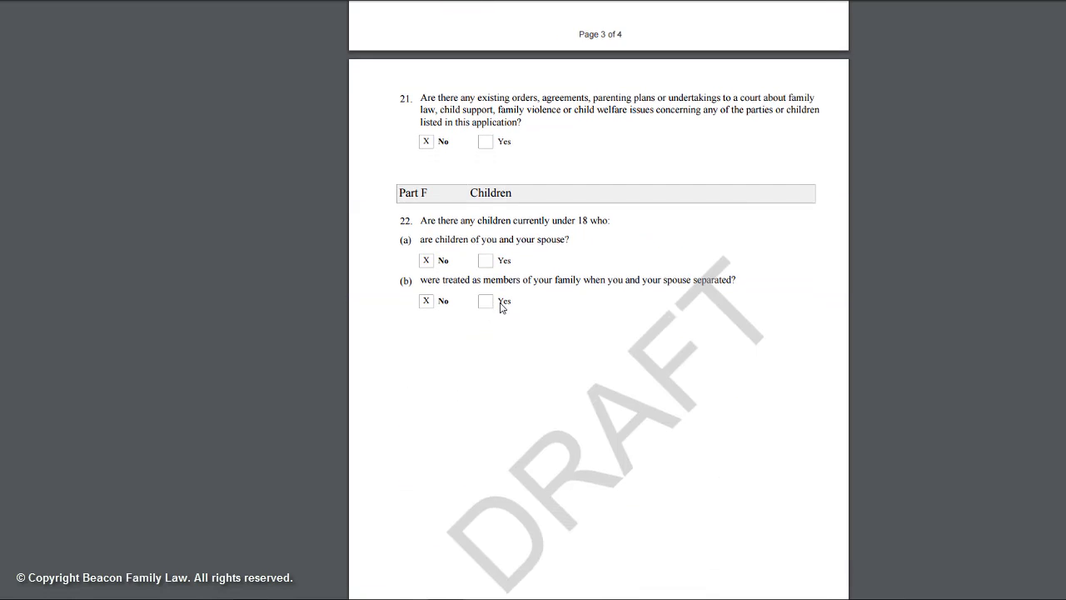
scroll(502, 308, down, 1)
scroll(502, 308, down, 1)
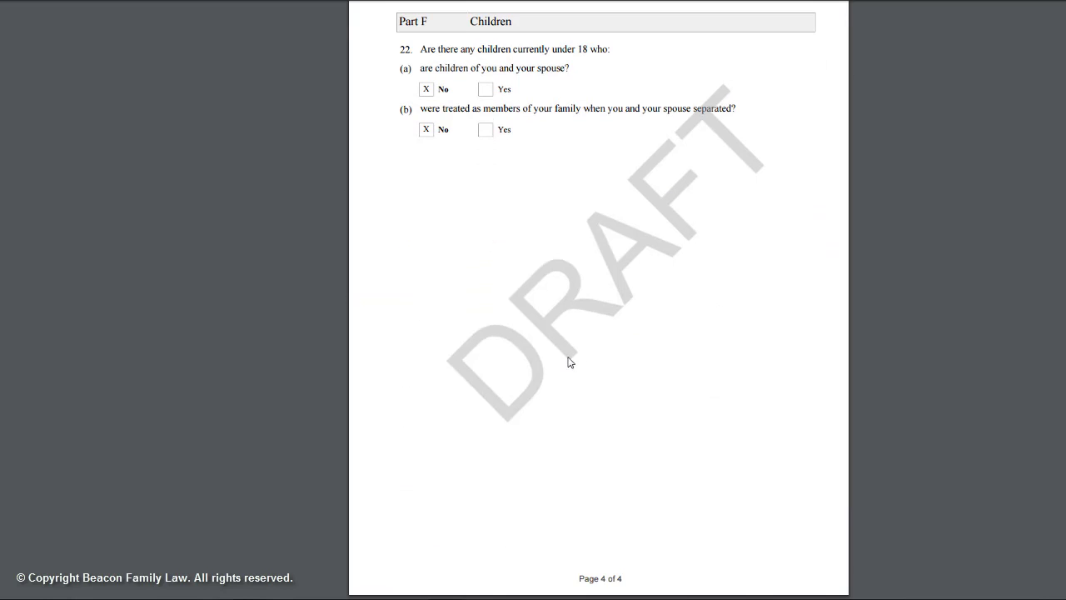